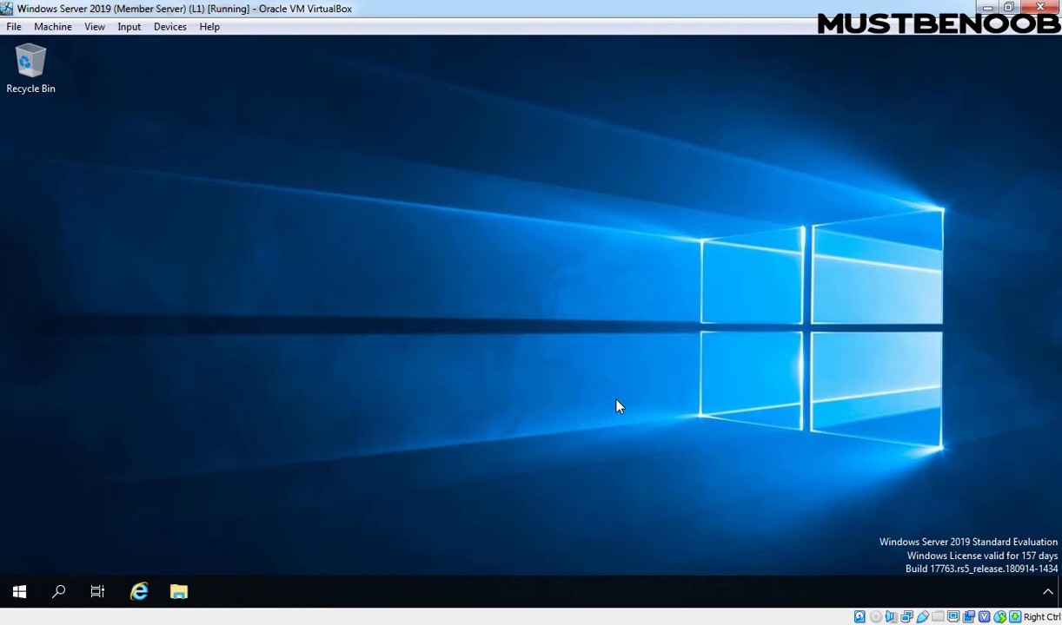
# Start adding roles and features in Server Manager, using role-based installation with MEMBER-SERVER01 as the destination server.
pyautogui.click(14, 596)
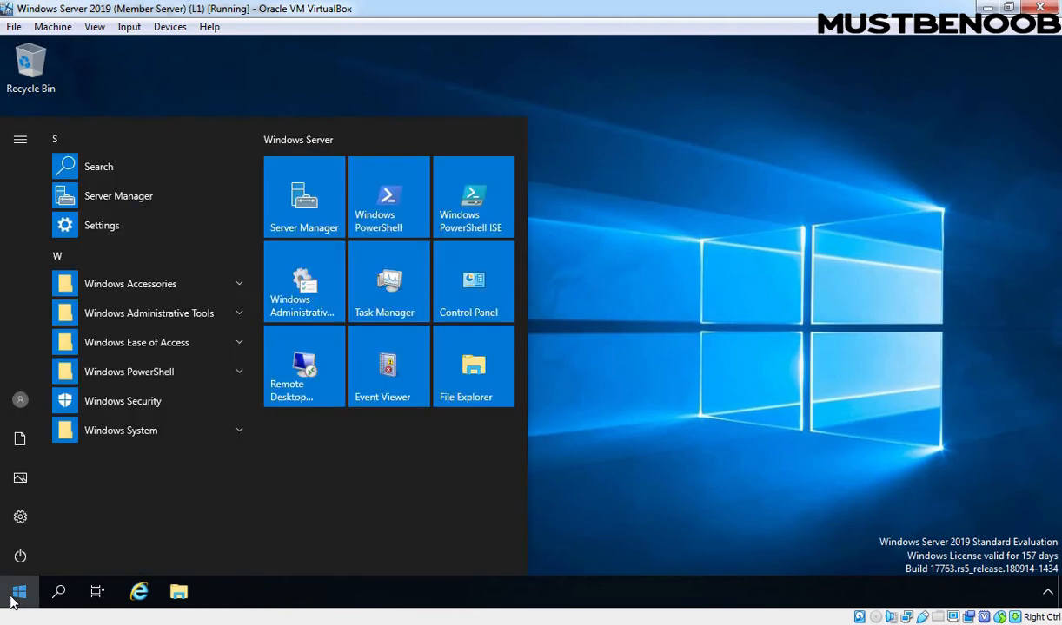
pyautogui.click(307, 213)
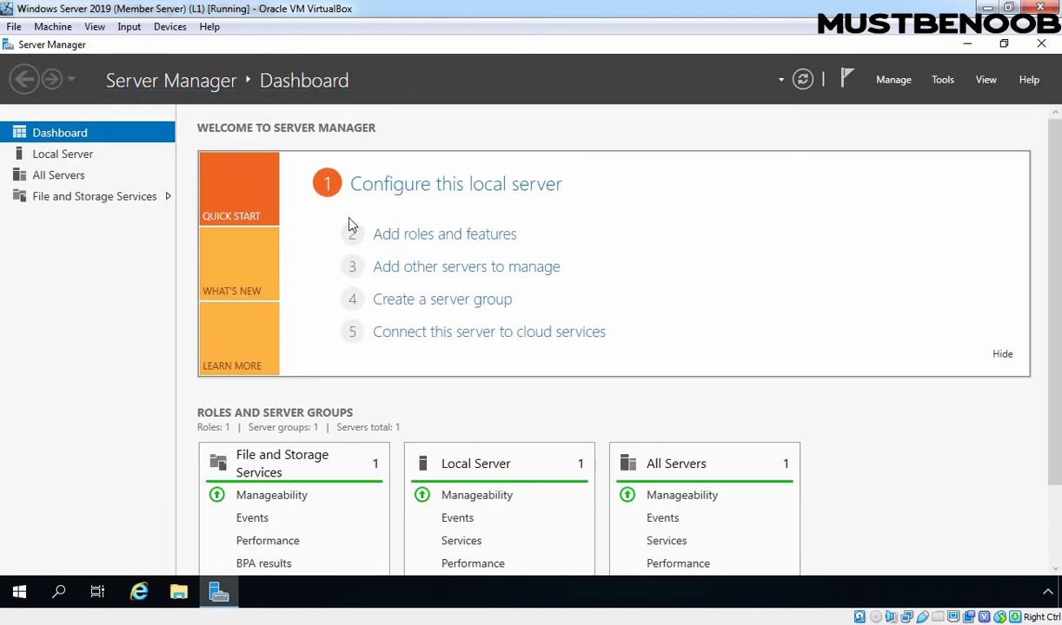
pyautogui.click(470, 246)
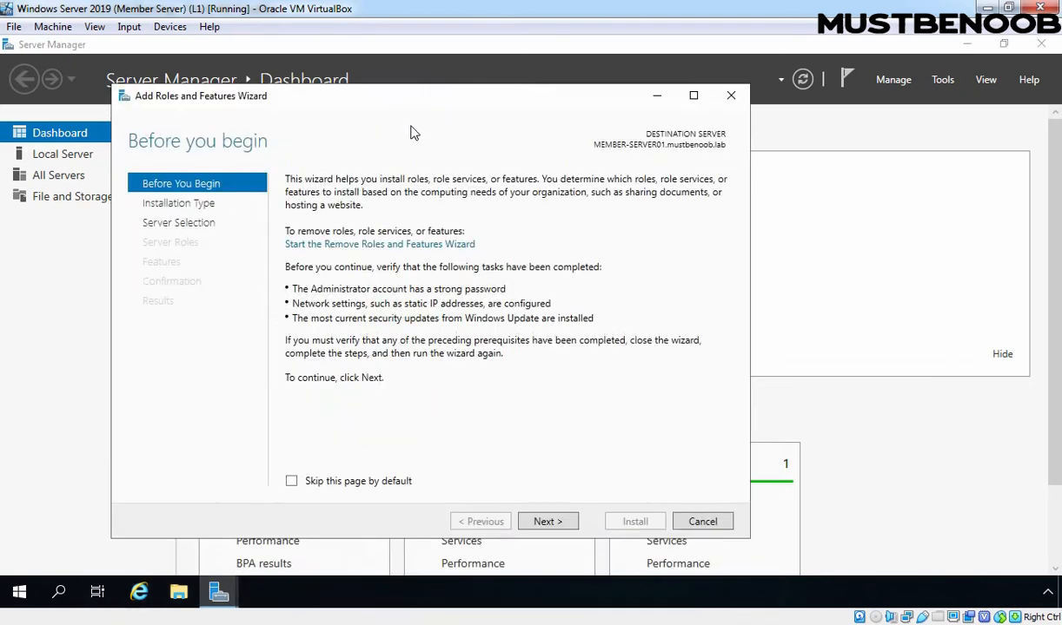
pyautogui.click(544, 524)
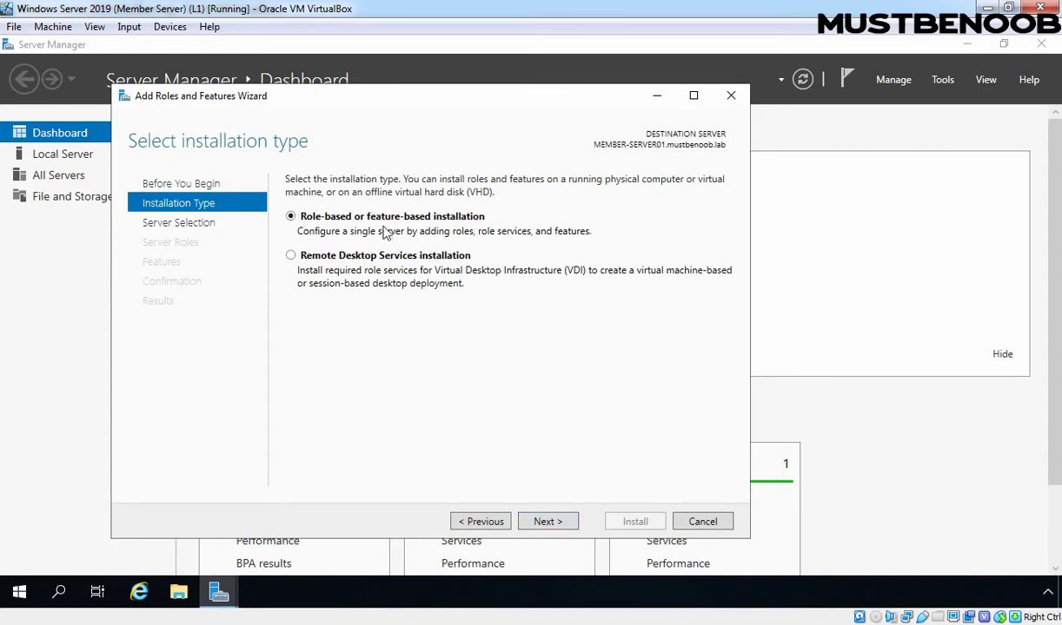
pyautogui.click(547, 524)
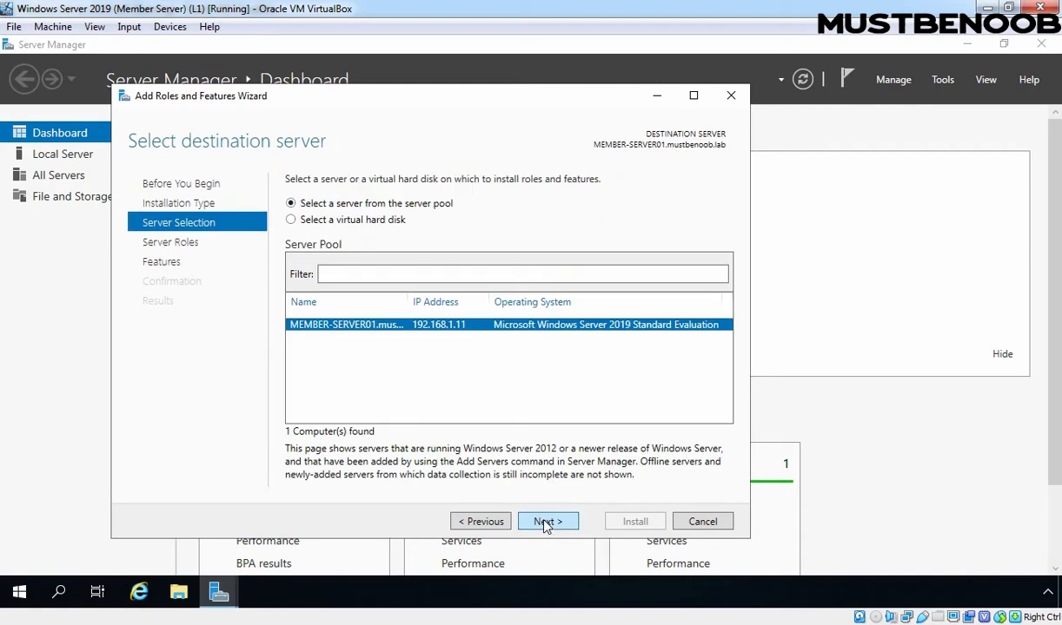
pyautogui.click(545, 524)
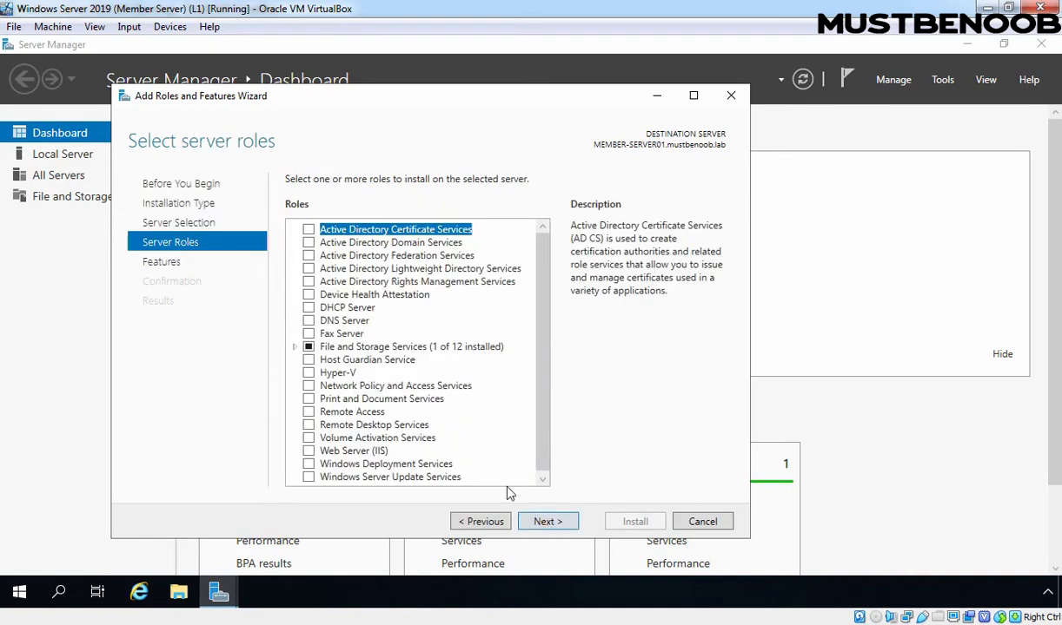
# Select the Windows Deployment Services role and add its required management tools.
pyautogui.click(357, 465)
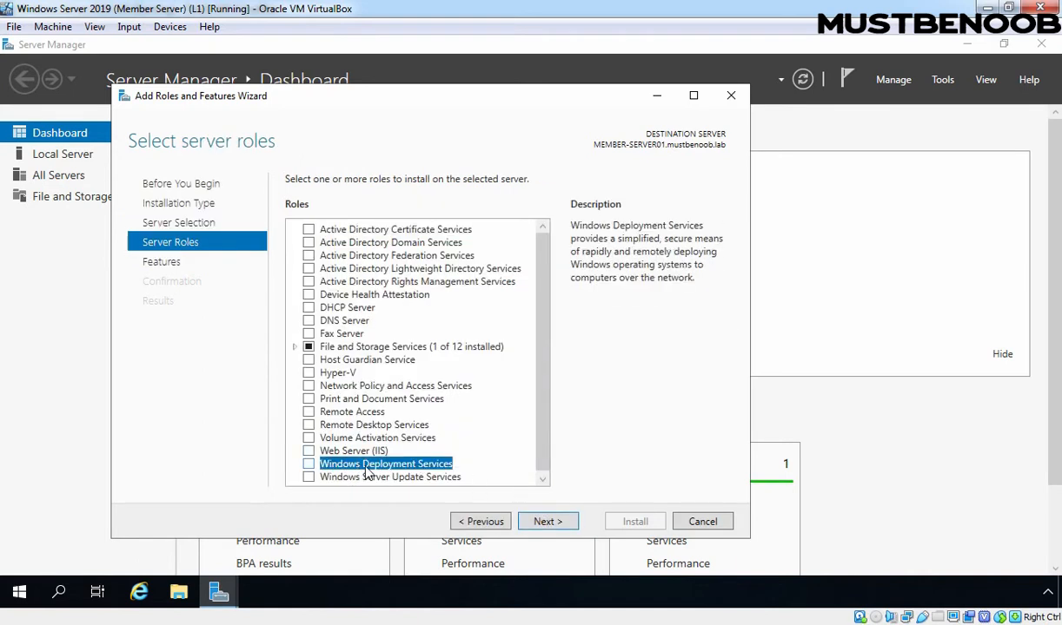
pyautogui.click(308, 464)
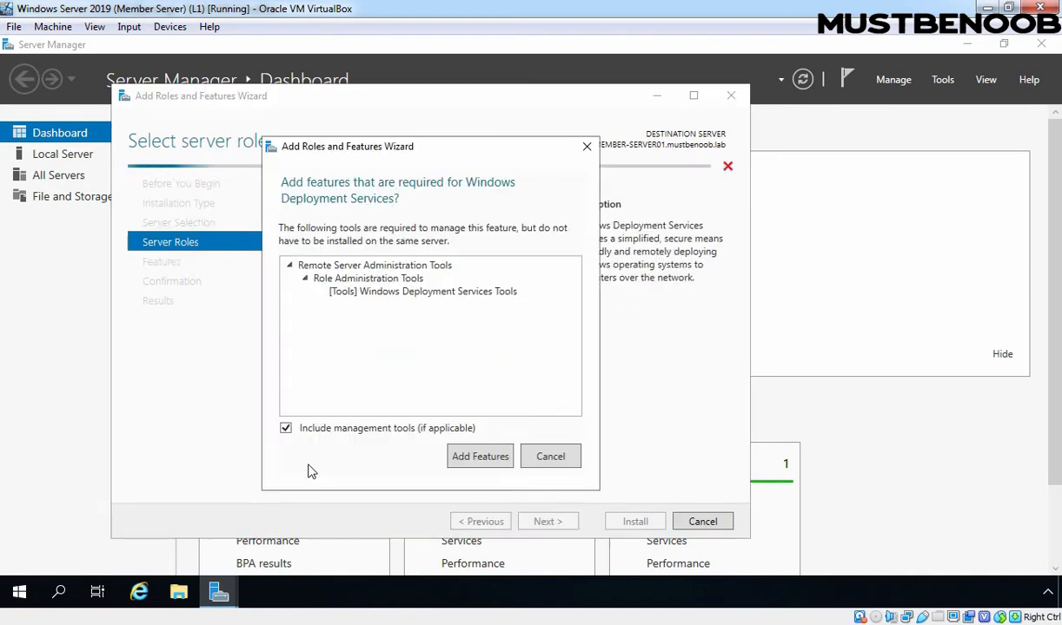
pyautogui.click(480, 458)
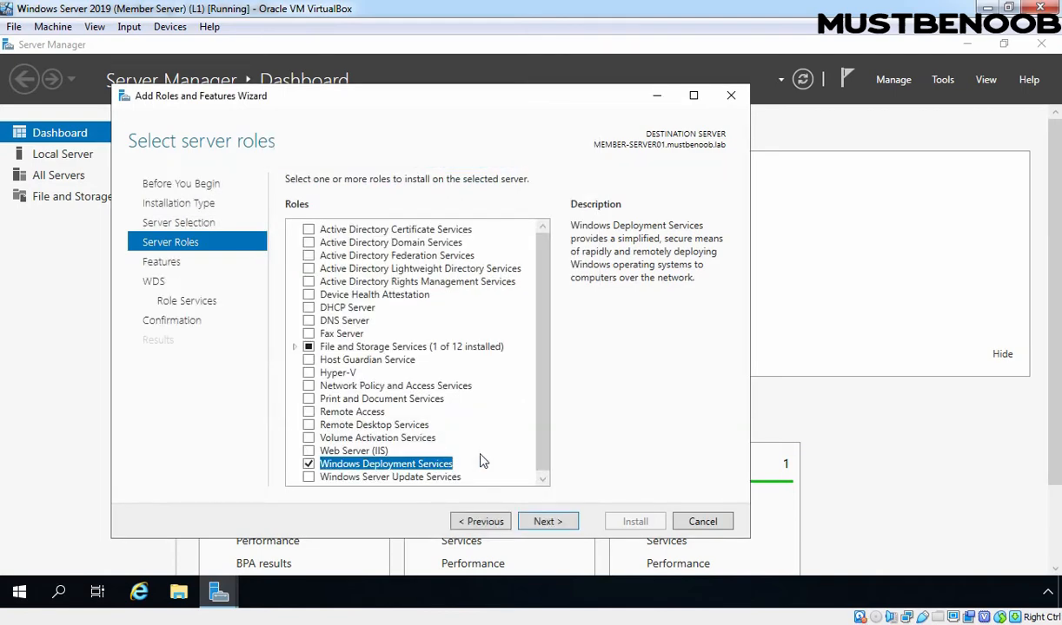
# Install the role with the Deployment Server and Transport Server role services, then close the wizard and Server Manager.
pyautogui.click(548, 522)
pyautogui.click(549, 522)
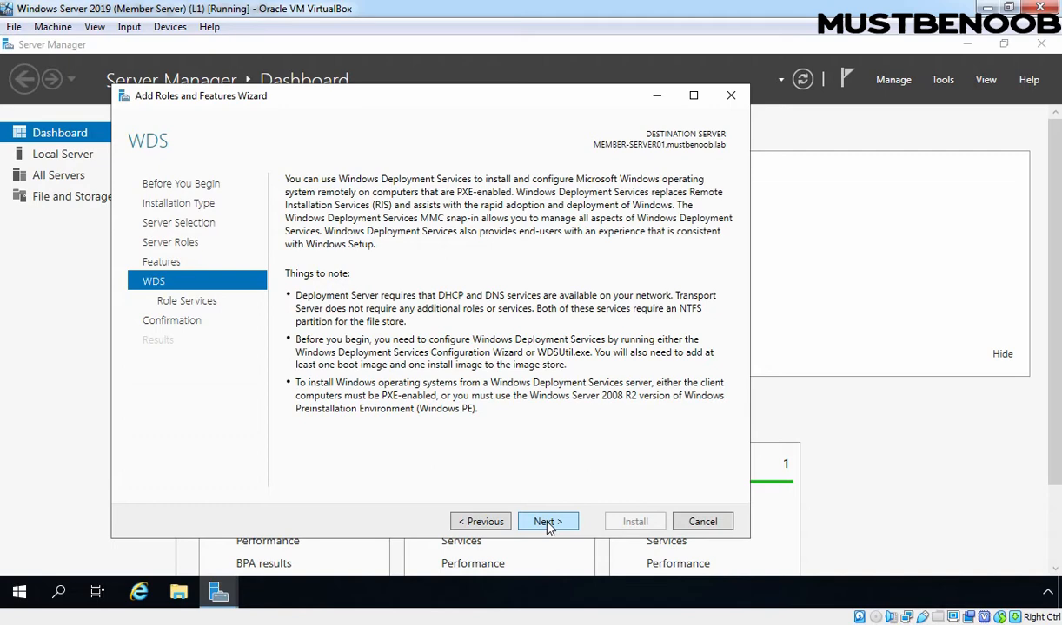
pyautogui.click(547, 521)
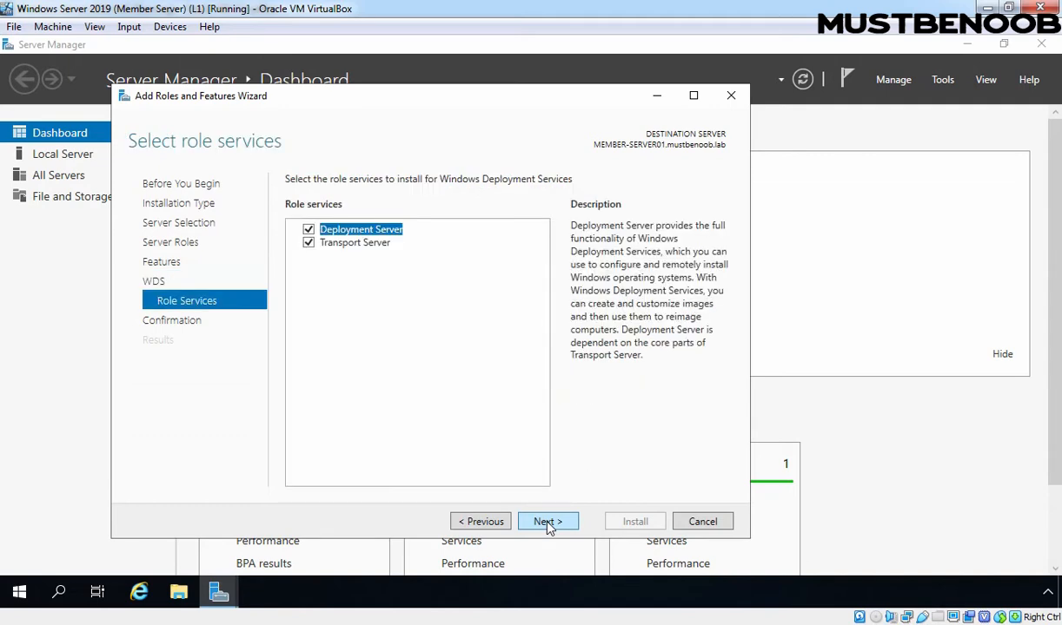
pyautogui.click(548, 523)
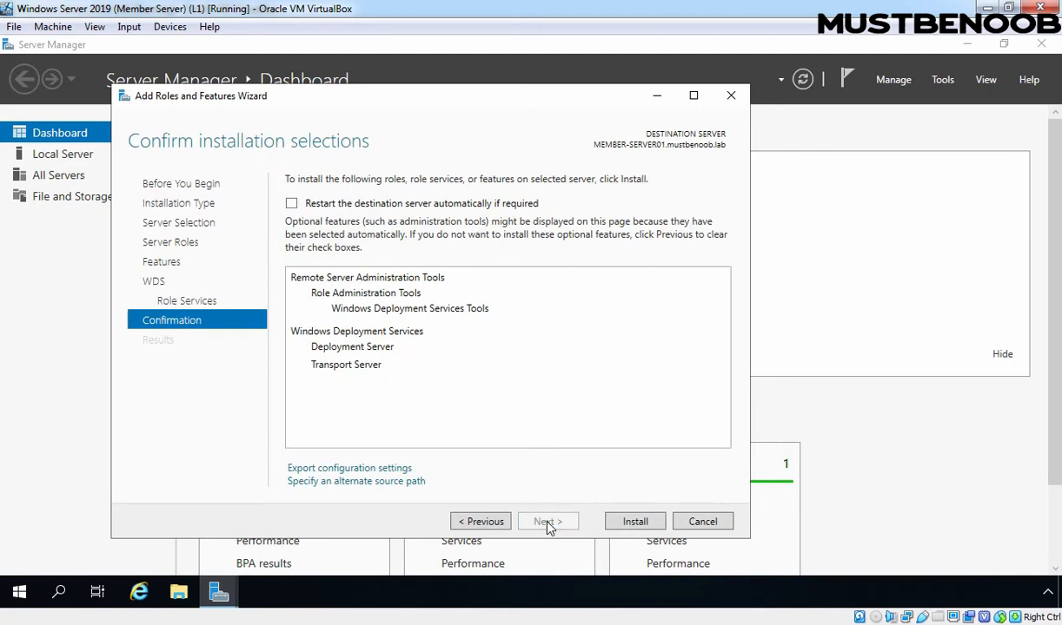
pyautogui.click(636, 522)
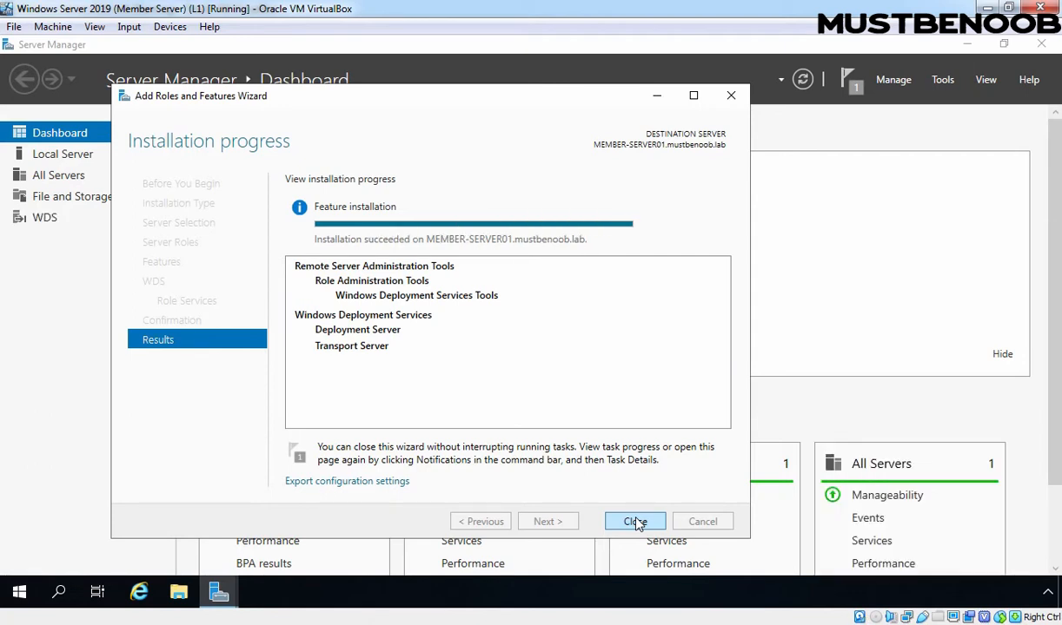
pyautogui.click(635, 521)
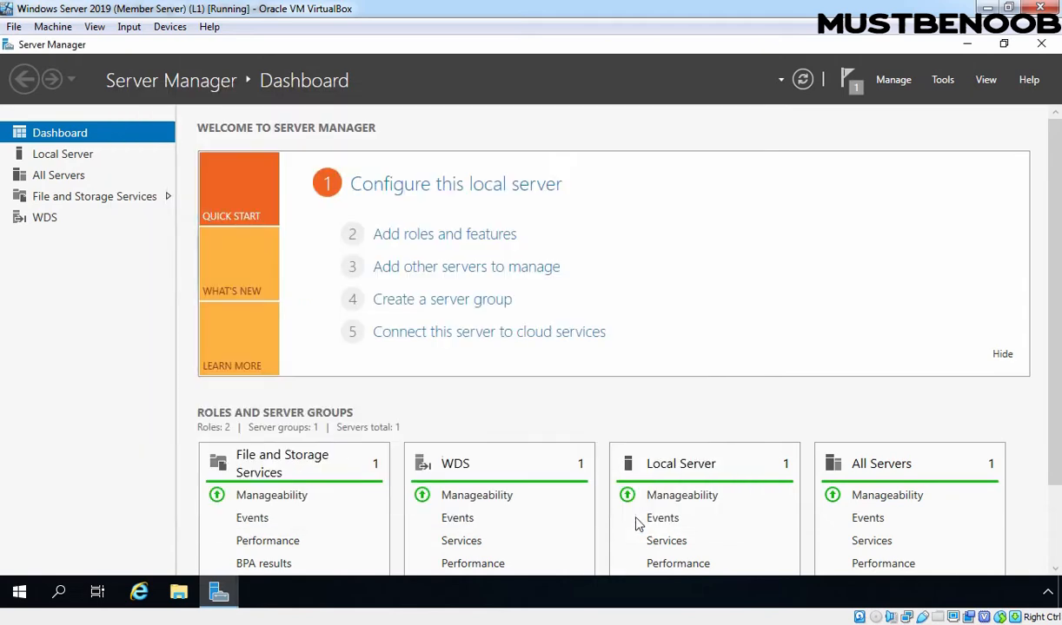
pyautogui.click(1041, 44)
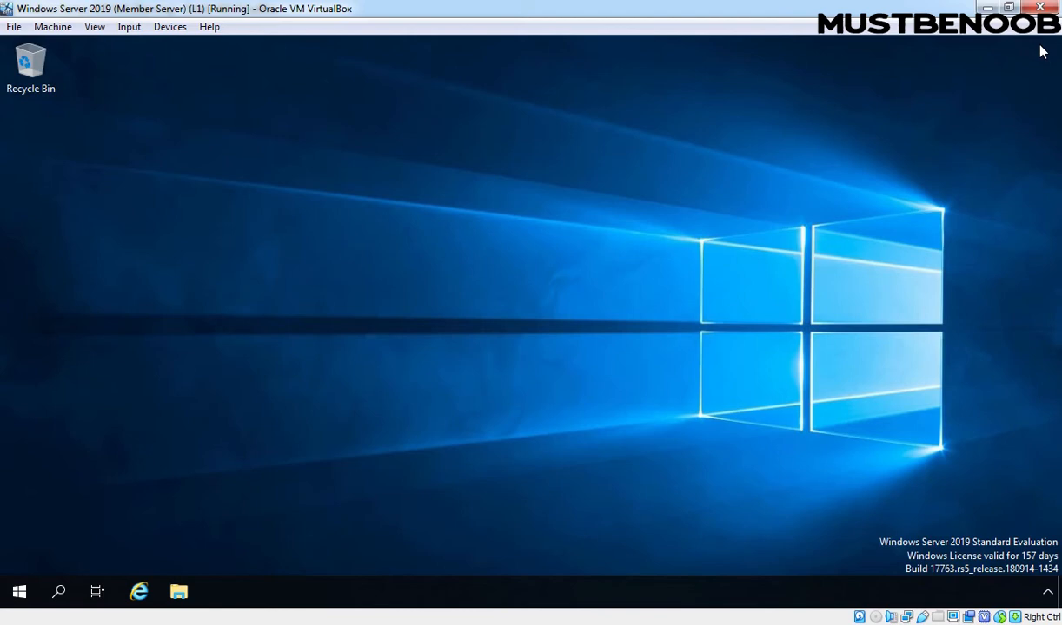
# Open the Windows Deployment Services console from the Windows Administrative Tools.
pyautogui.click(20, 592)
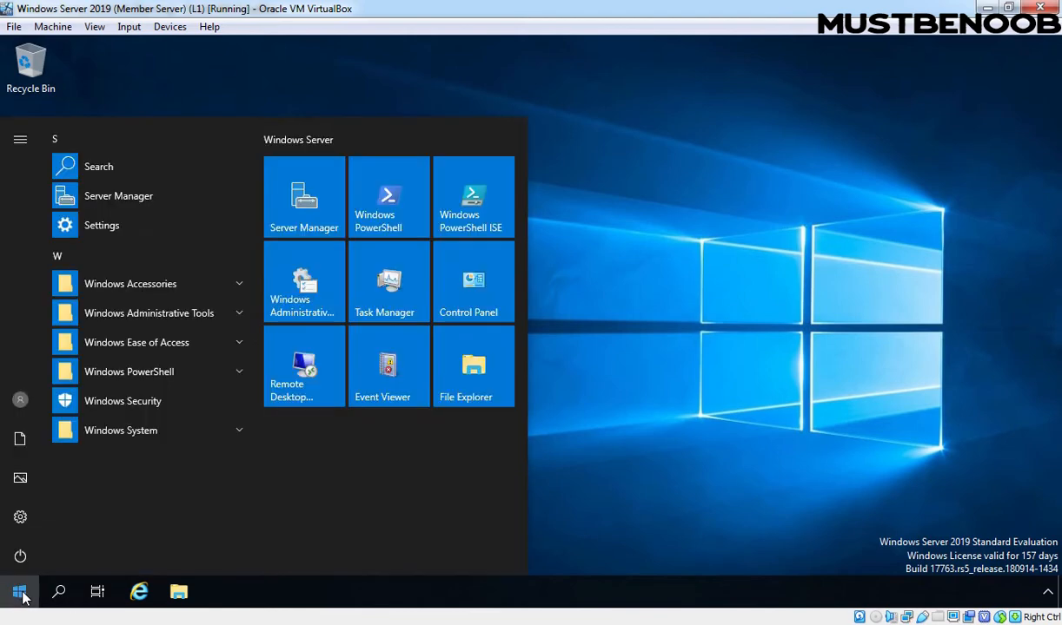
pyautogui.click(292, 289)
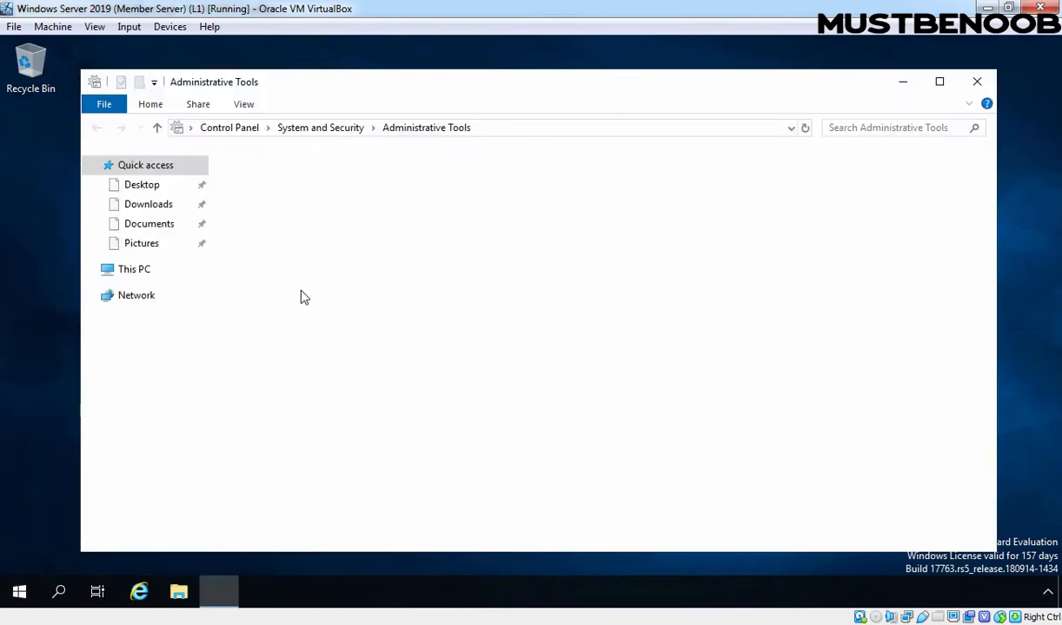
pyautogui.scroll(-2, 348, 287)
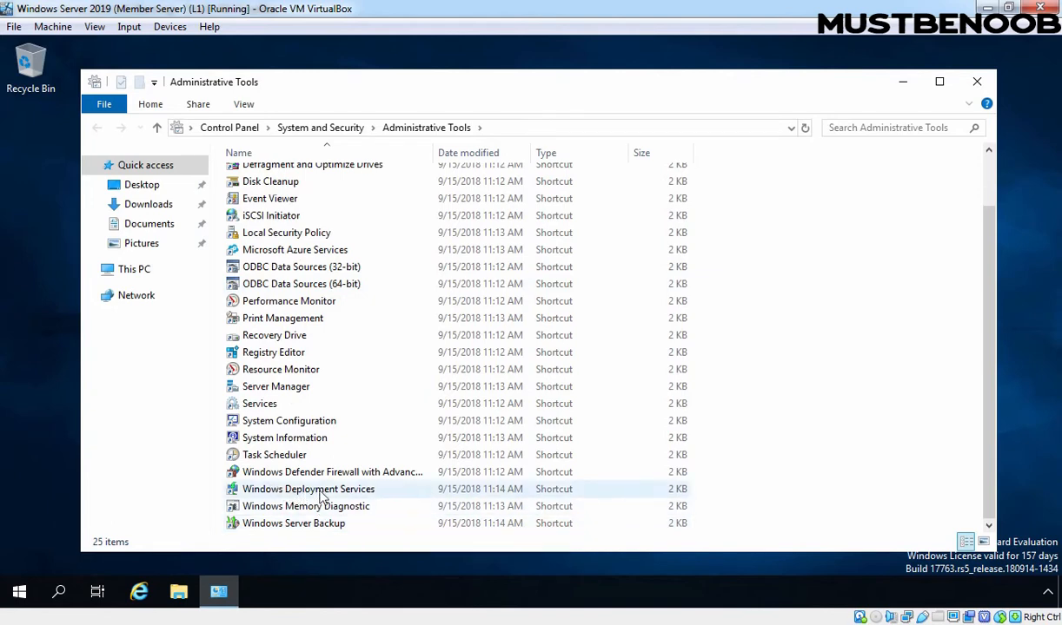
pyautogui.click(334, 493)
pyautogui.doubleClick(332, 492)
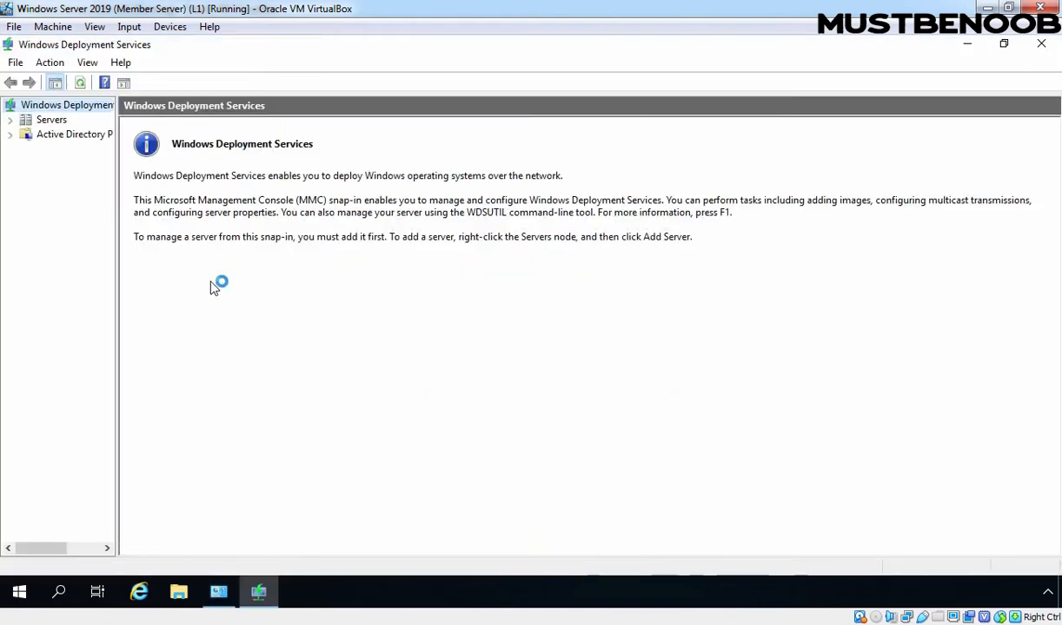
# Expand the Servers node and start the configuration wizard for MEMBER-SERVER01.mustbenoob.lab.
pyautogui.moveTo(117, 174); pyautogui.dragTo(197, 177)
pyautogui.doubleClick(54, 120)
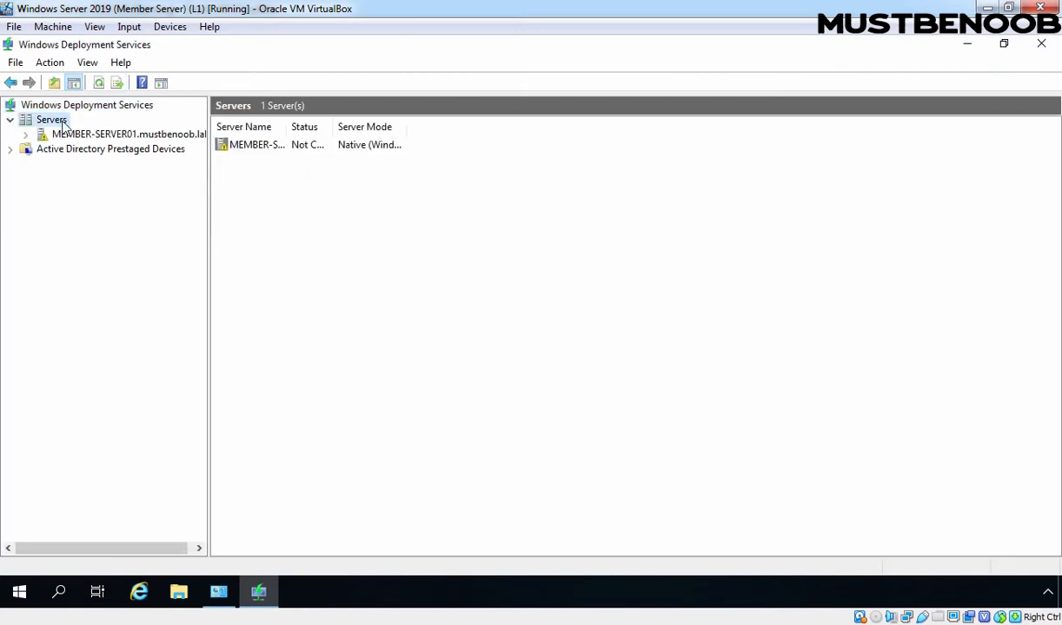
pyautogui.click(90, 138)
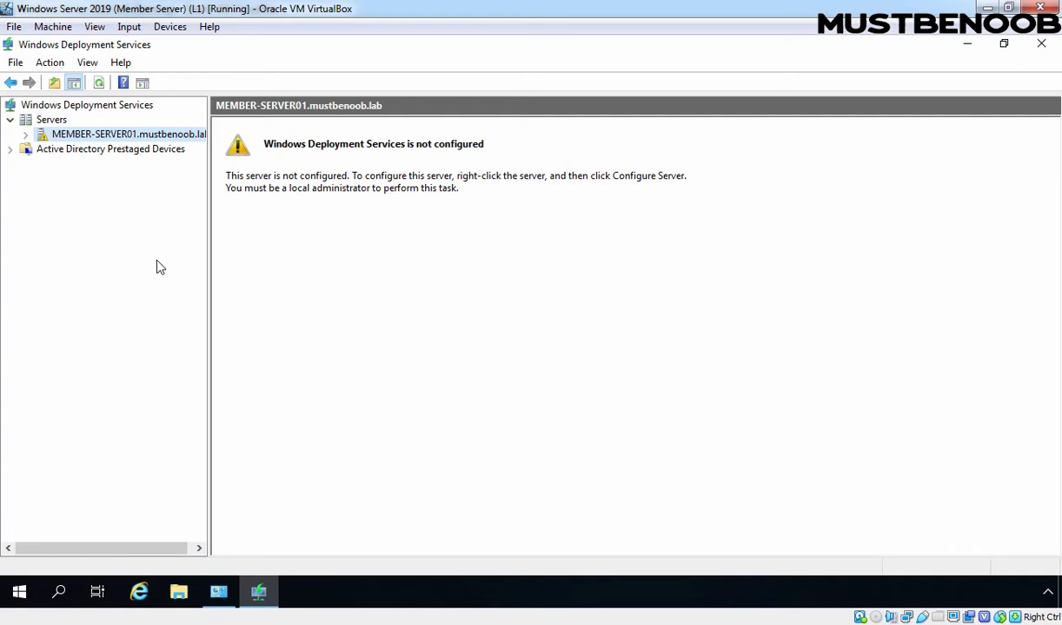
pyautogui.rightClick(111, 140)
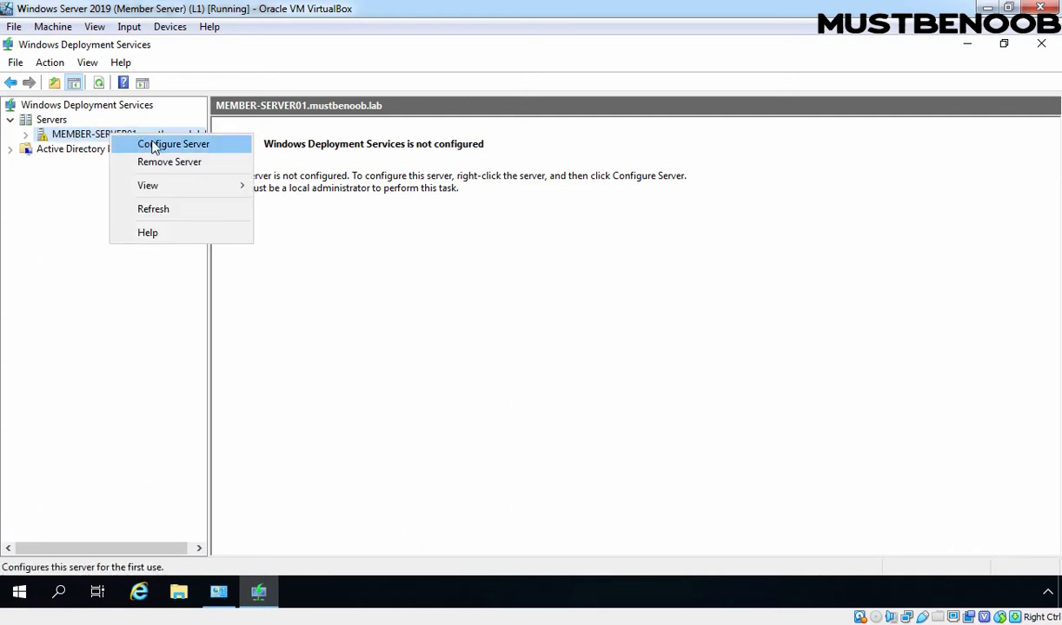
pyautogui.click(154, 146)
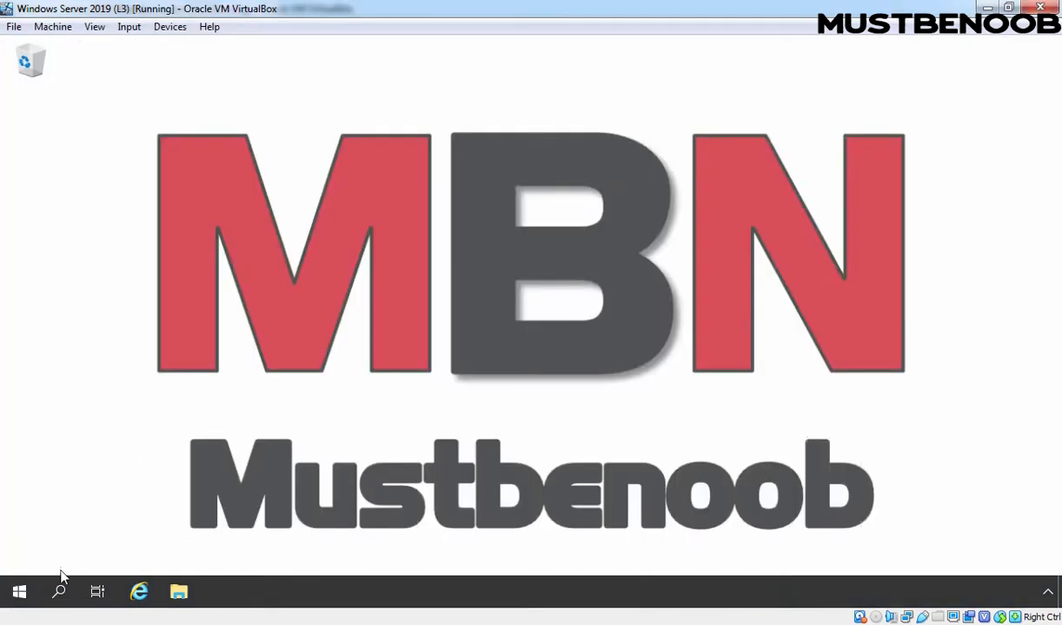
# On the Windows Server 2019 (L3) virtual machine, open the DHCP console maximized and widen its console tree.
pyautogui.click(20, 593)
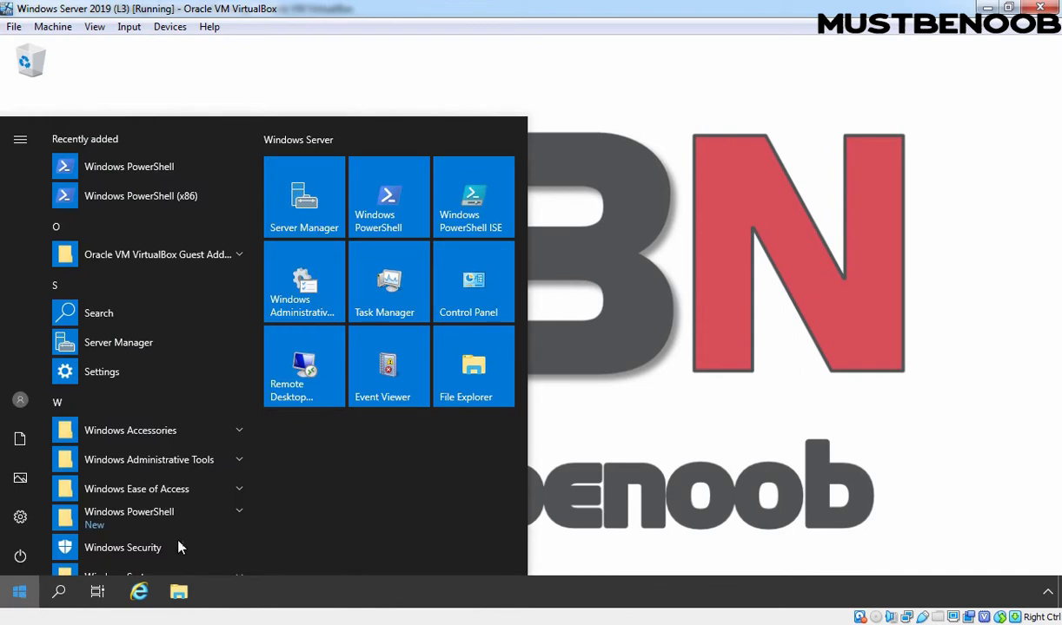
pyautogui.click(302, 294)
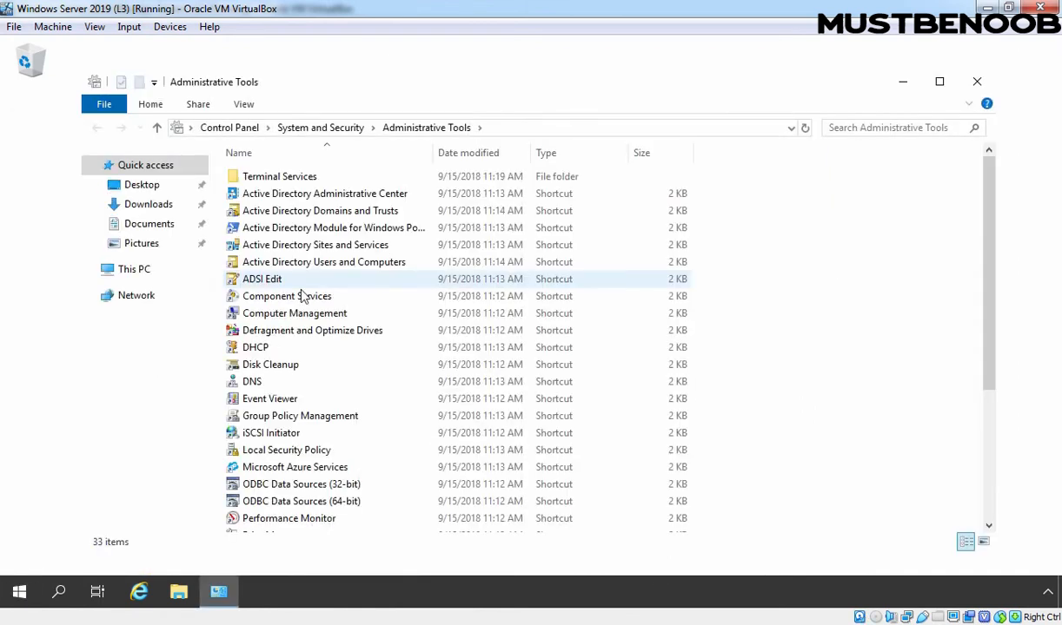
pyautogui.doubleClick(257, 348)
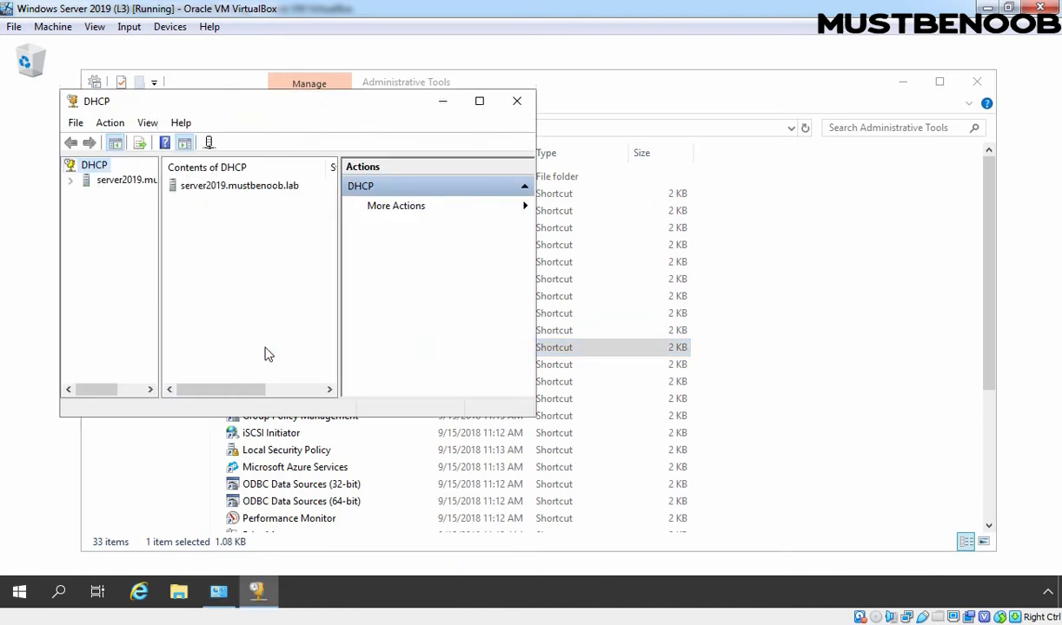
pyautogui.click(478, 101)
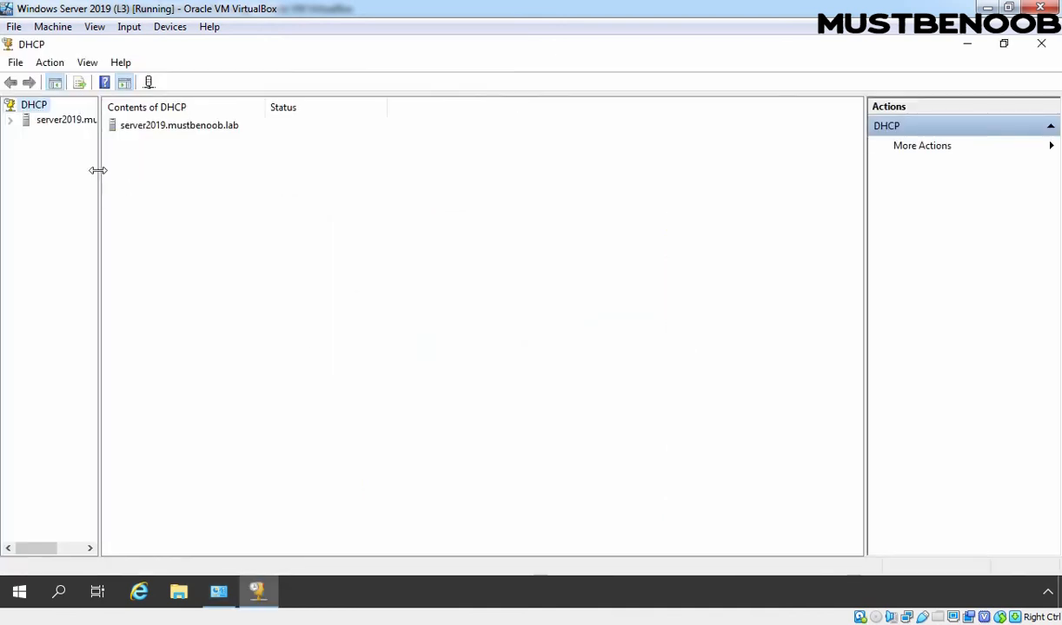
pyautogui.moveTo(99, 174); pyautogui.dragTo(223, 173)
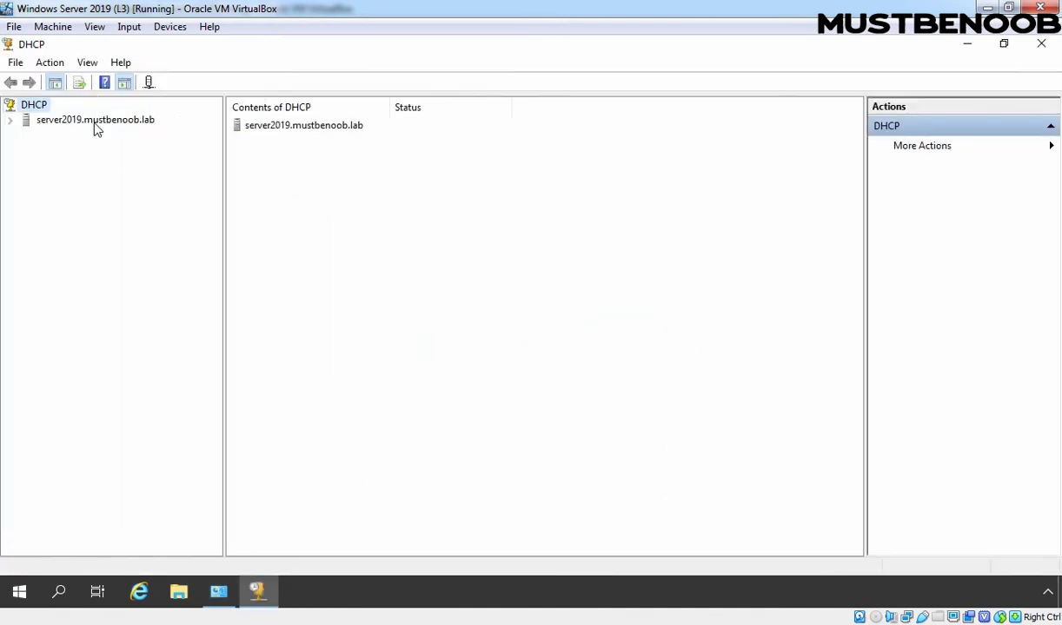
# Examine the address pool of the IPv4 scope DHCP SCOPE 1 on server2019.mustbenoob.lab, then close the DHCP console.
pyautogui.doubleClick(91, 119)
pyautogui.doubleClick(68, 137)
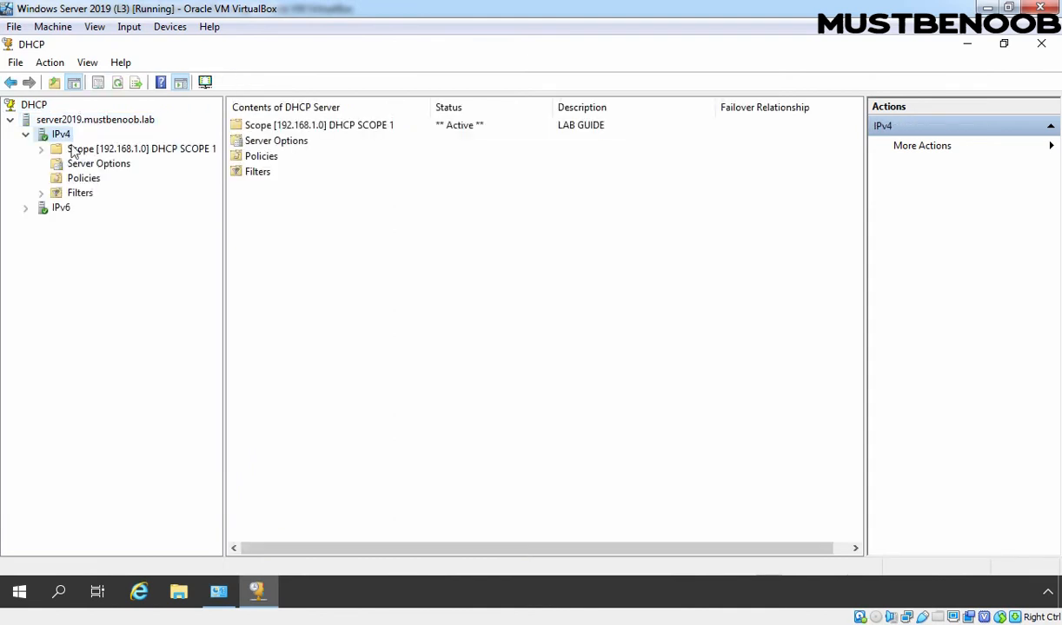
pyautogui.doubleClick(78, 150)
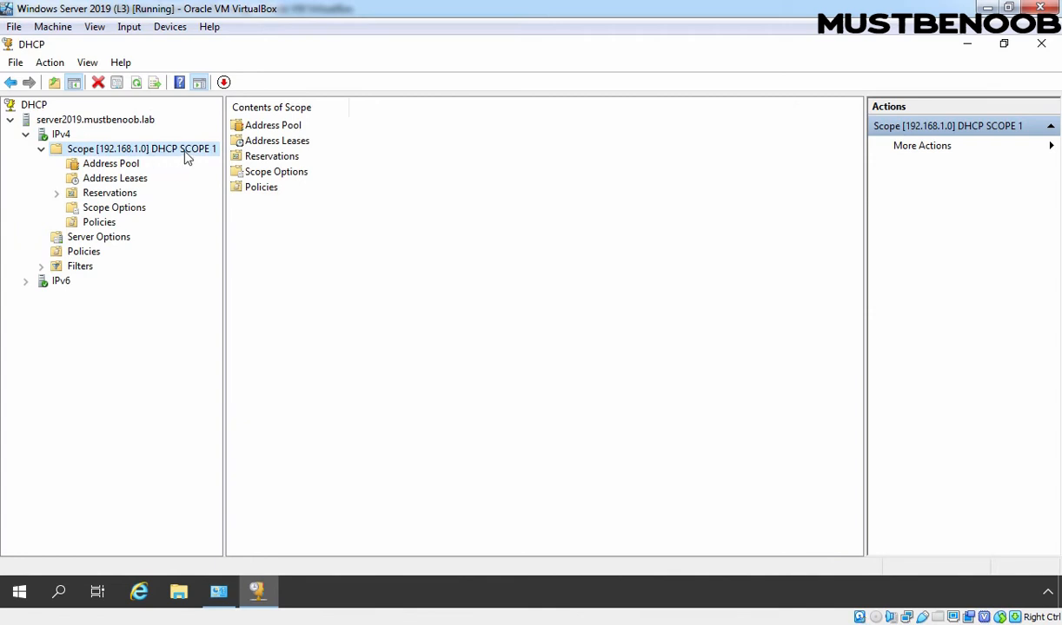
pyautogui.click(106, 165)
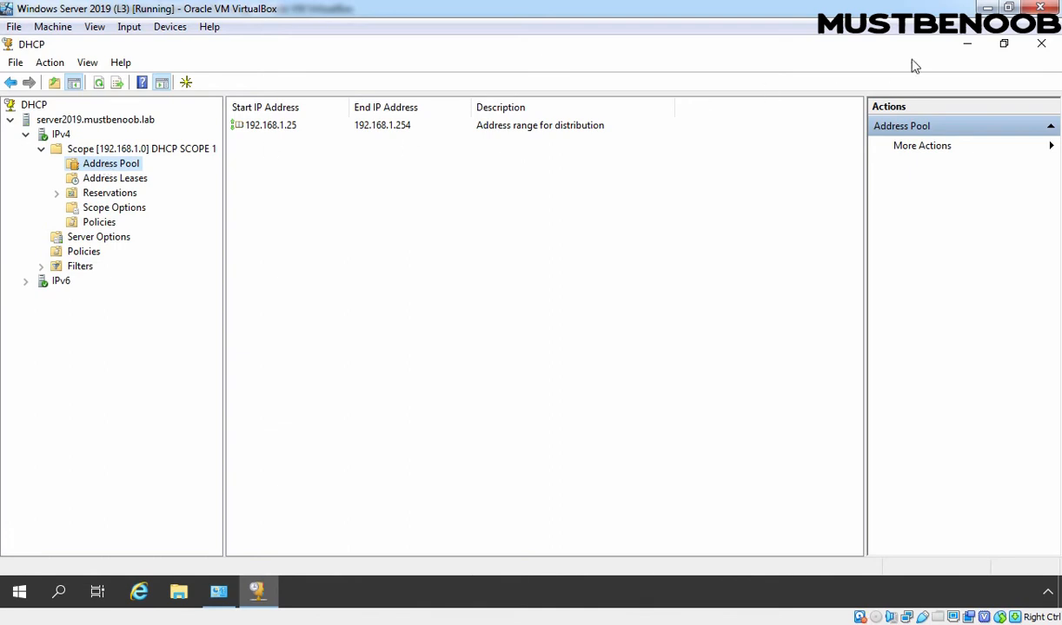
pyautogui.click(1042, 46)
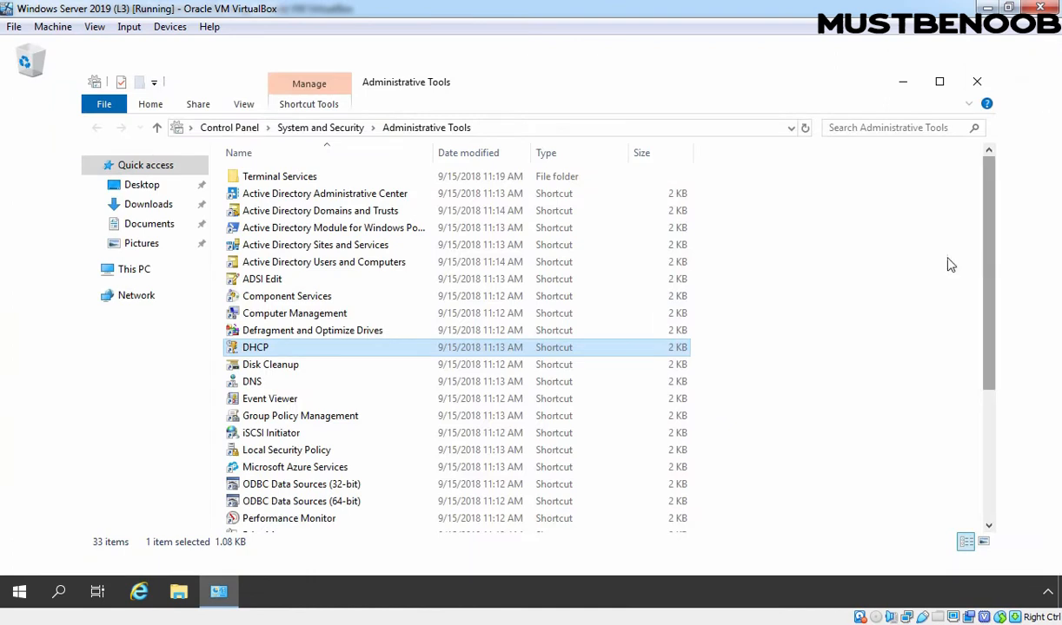
# Open DNS Manager and examine the forward lookup zones on SERVER2019.
pyautogui.doubleClick(251, 383)
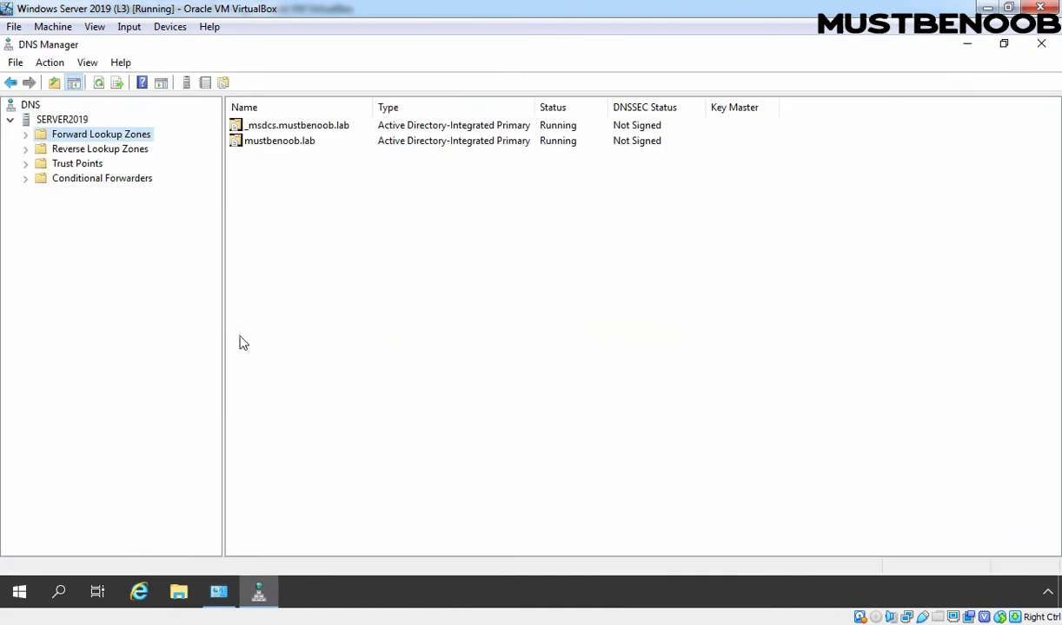
pyautogui.doubleClick(102, 137)
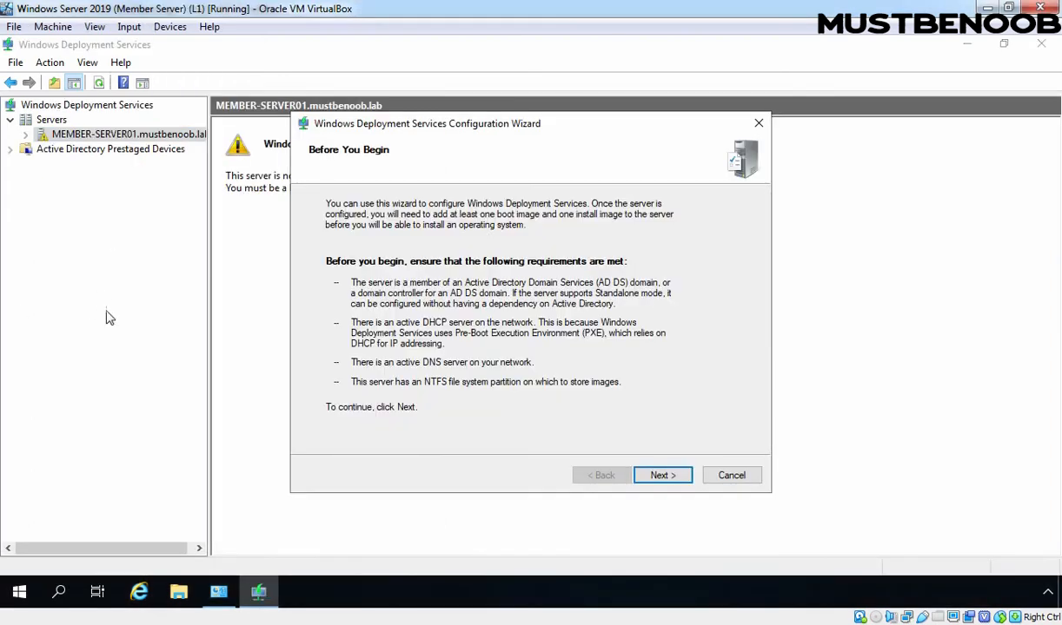
# Keep the deployment server integrated with Active Directory and continue to the remote installation folder location.
pyautogui.click(662, 476)
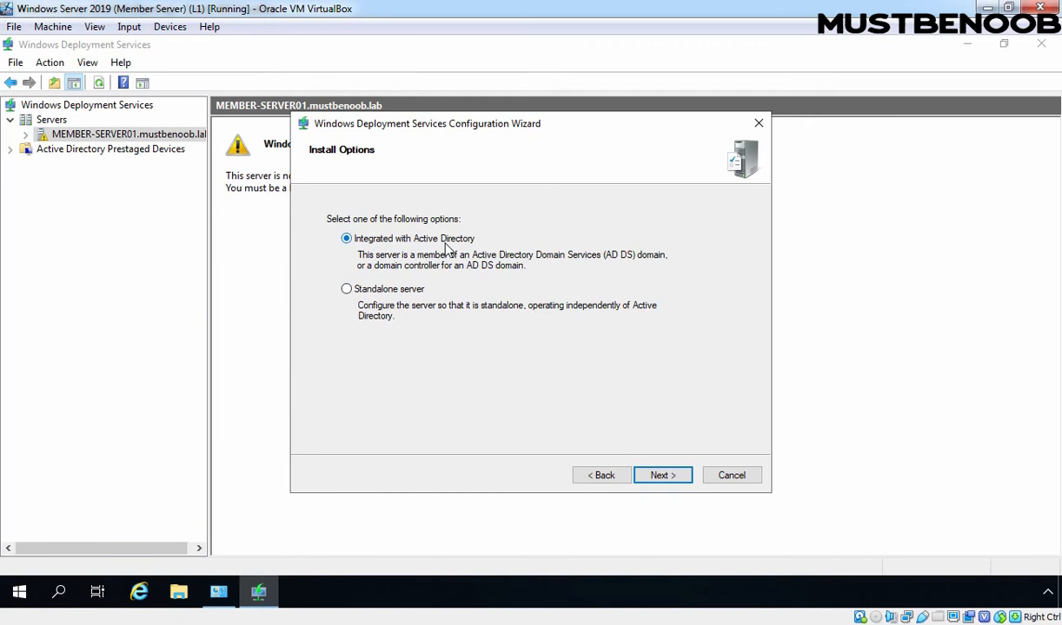
pyautogui.click(663, 476)
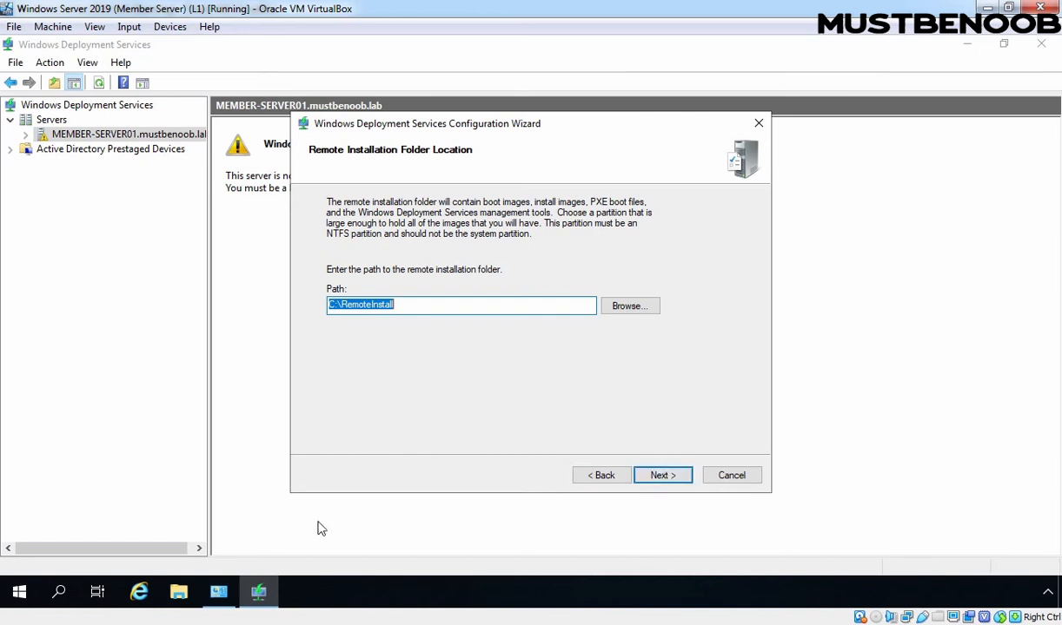
# Examine the server's local drives in File Explorer, open Local Disk (D:), and minimize the window.
pyautogui.click(179, 594)
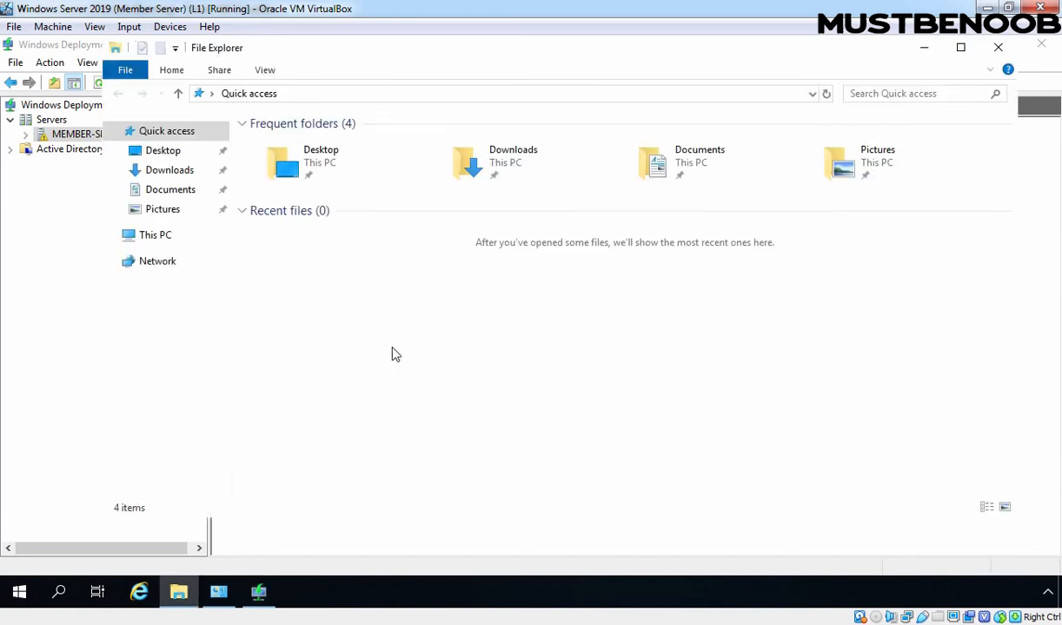
pyautogui.click(139, 236)
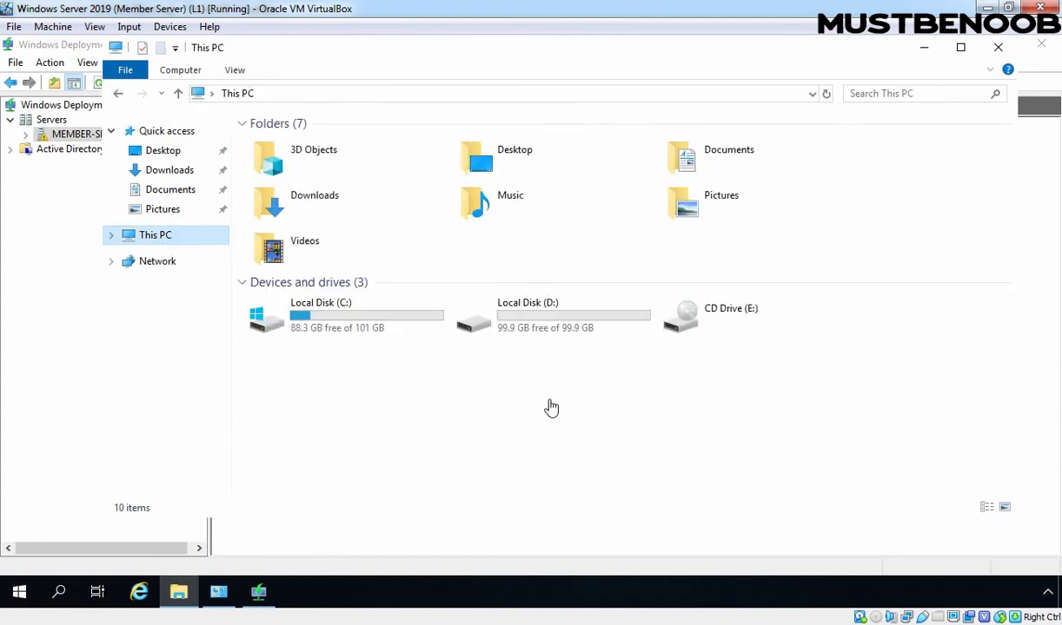
pyautogui.doubleClick(528, 326)
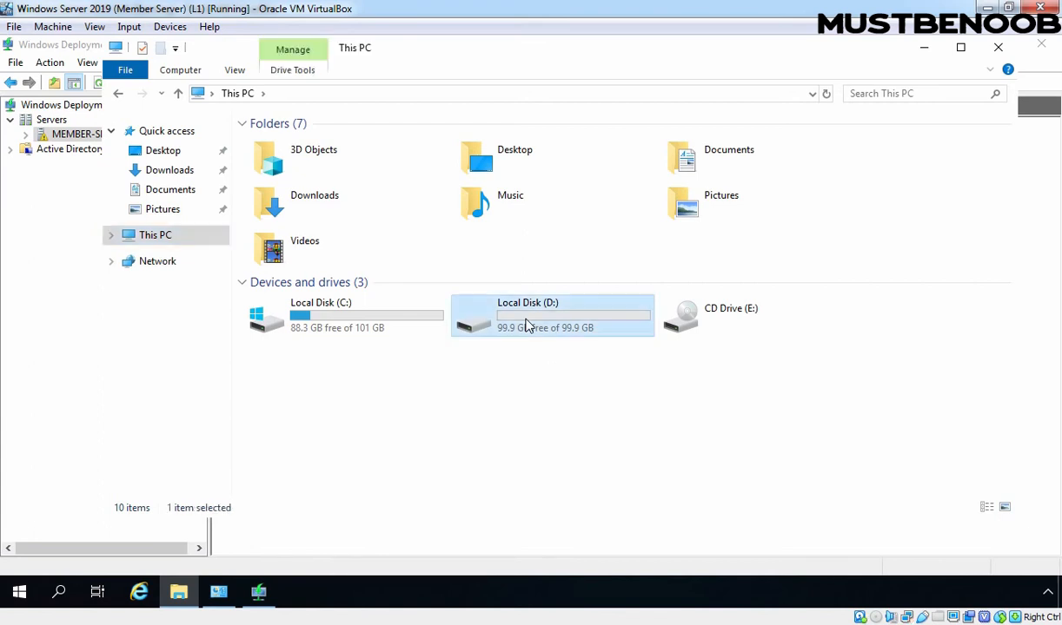
pyautogui.click(924, 48)
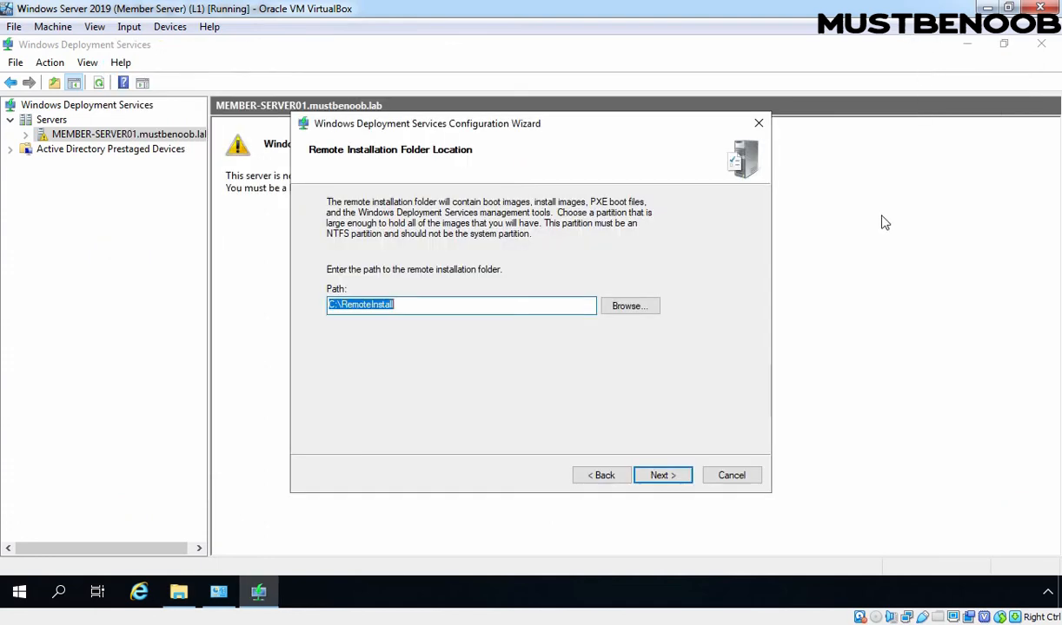
# Set the remote installation folder path to D:\RemoteInstall and continue to the PXE server initial settings.
pyautogui.click(631, 309)
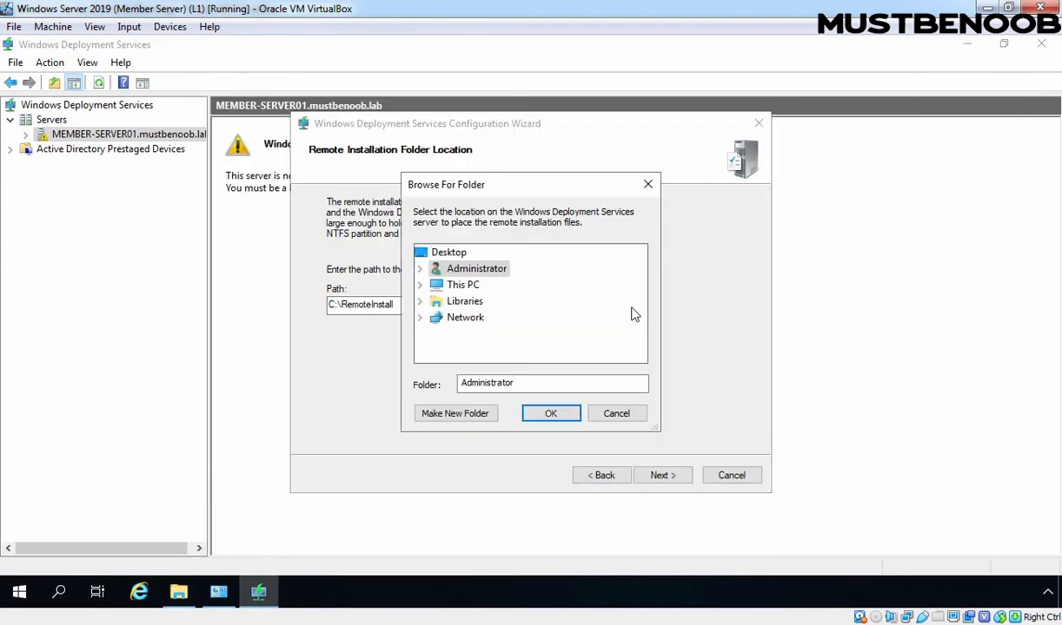
pyautogui.doubleClick(475, 287)
pyautogui.scroll(-2, 547, 325)
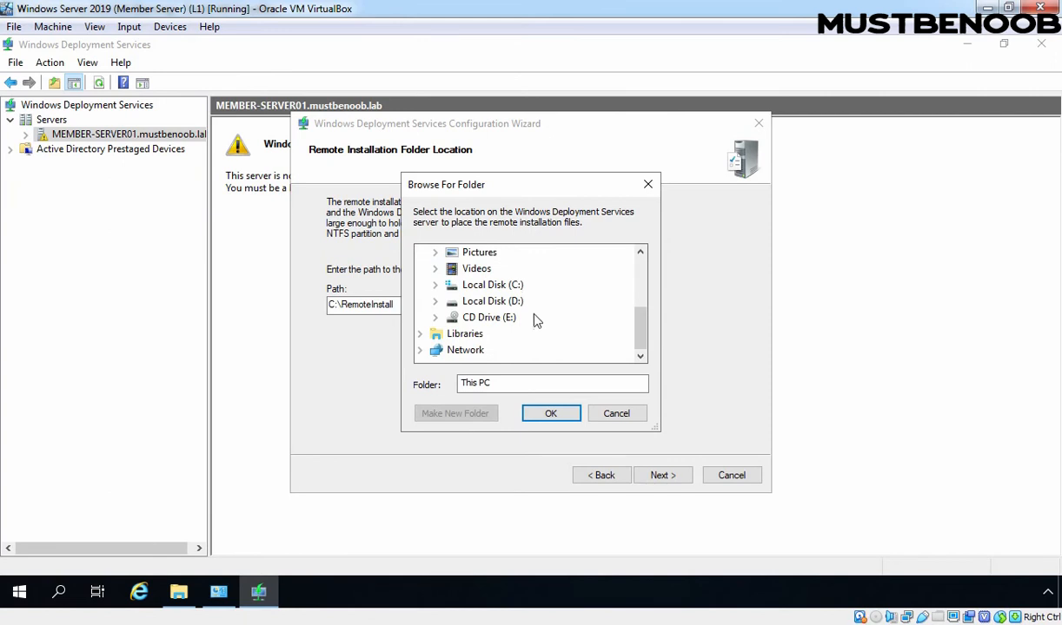
pyautogui.click(473, 302)
pyautogui.click(550, 414)
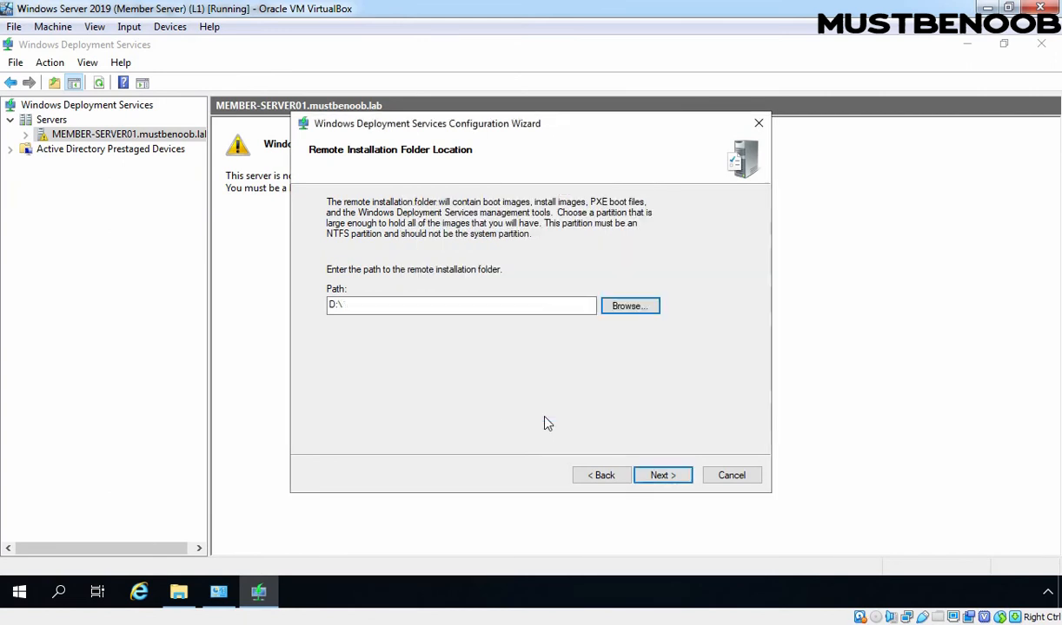
pyautogui.click(394, 308)
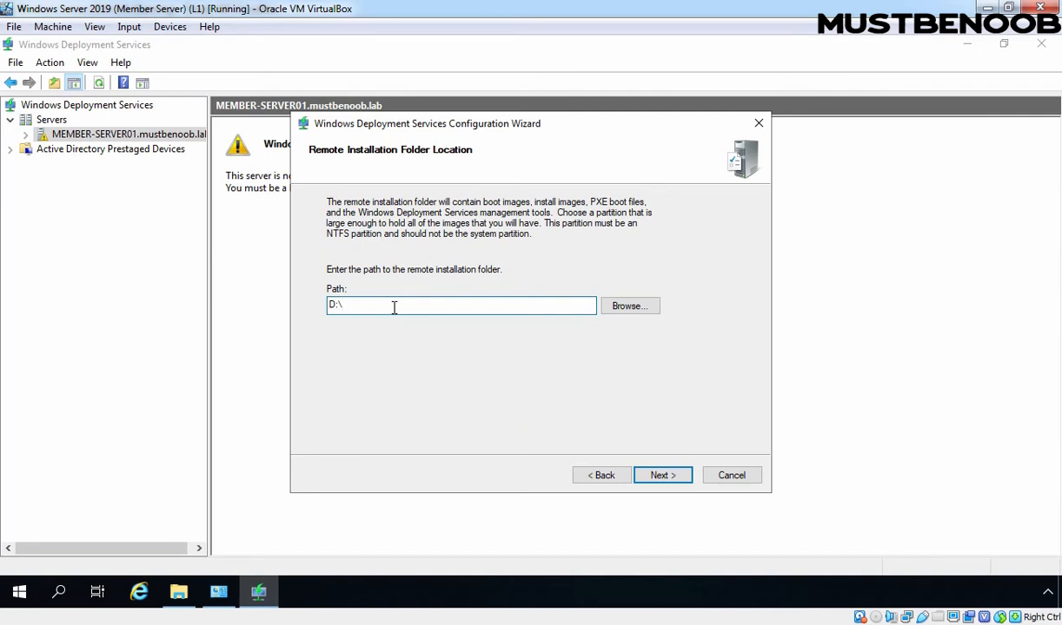
pyautogui.write('RemoteInstall')
pyautogui.click(661, 476)
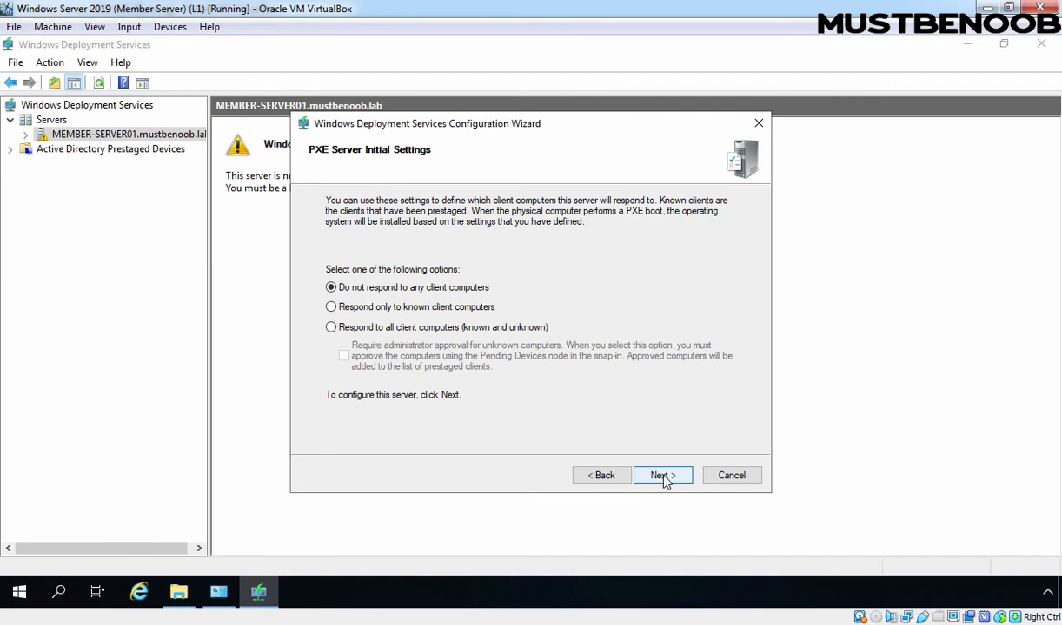
# Set the PXE server to respond to all client computers (known and unknown) and finish the wizard without adding images now.
pyautogui.click(329, 328)
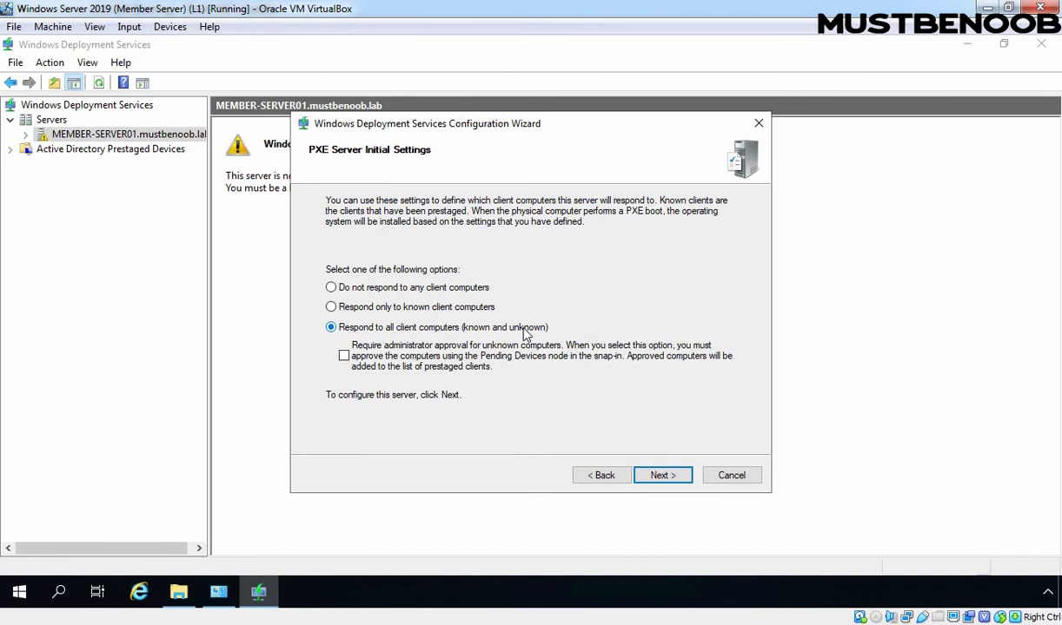
pyautogui.click(344, 357)
pyautogui.click(663, 481)
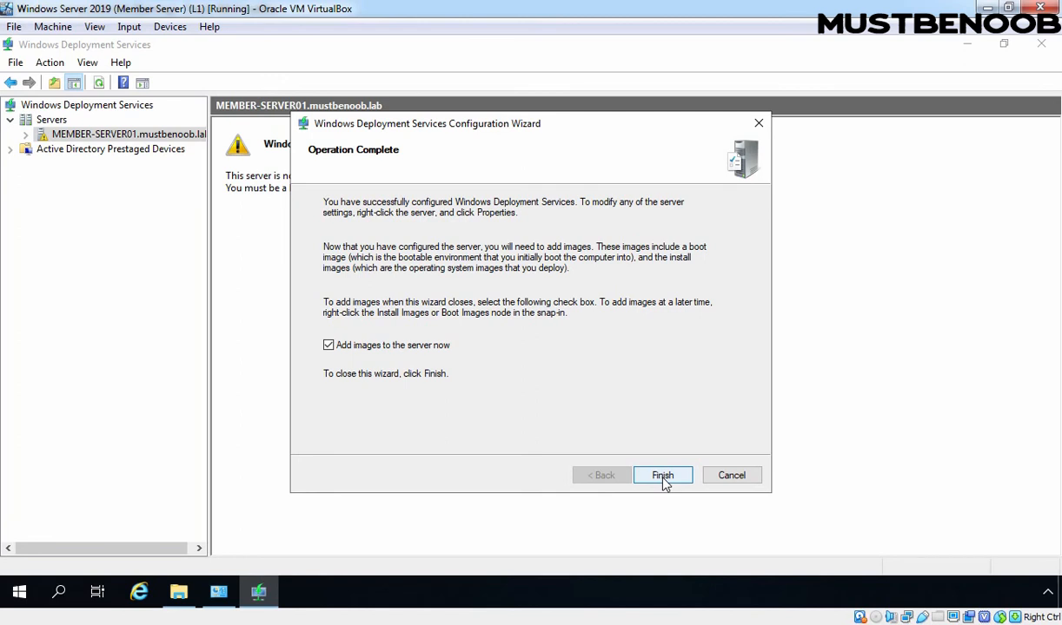
pyautogui.click(329, 346)
pyautogui.click(664, 477)
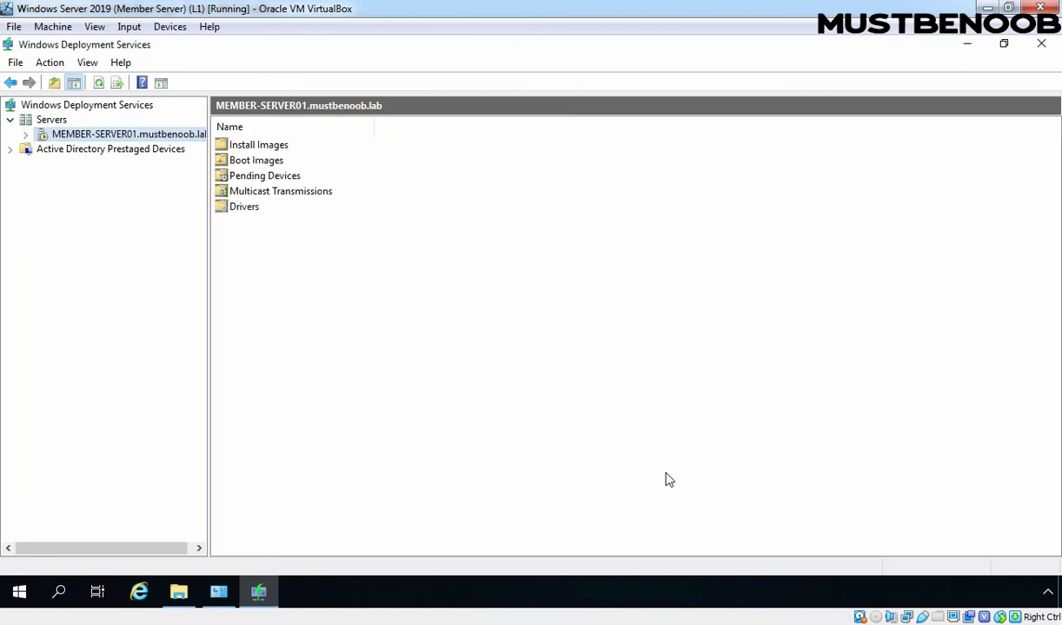
# Expand MEMBER-SERVER01.mustbenoob.lab in the console tree and open its properties.
pyautogui.doubleClick(146, 134)
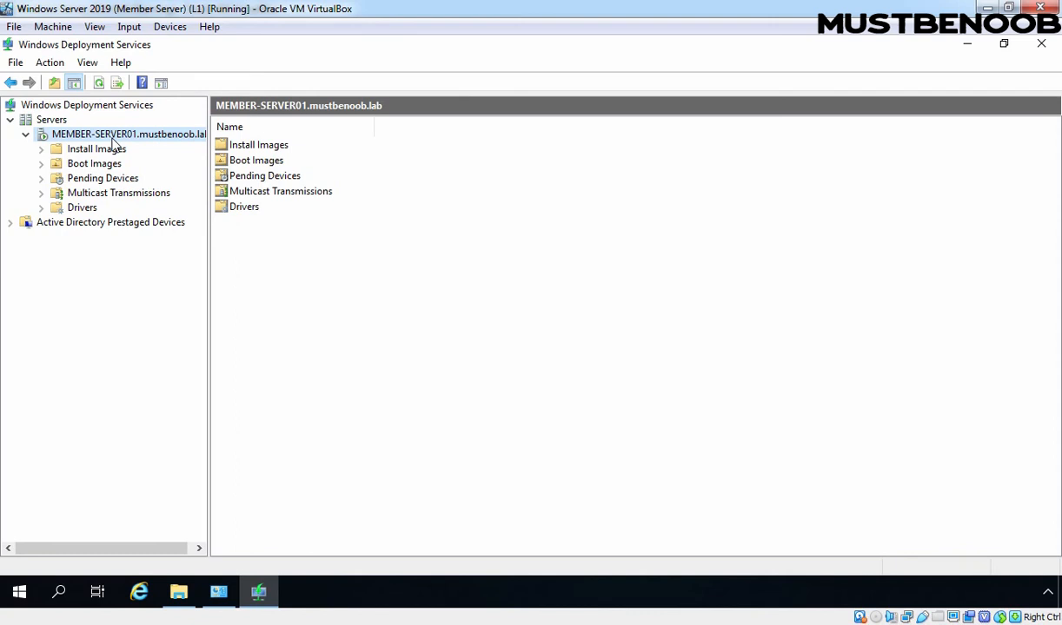
pyautogui.rightClick(112, 136)
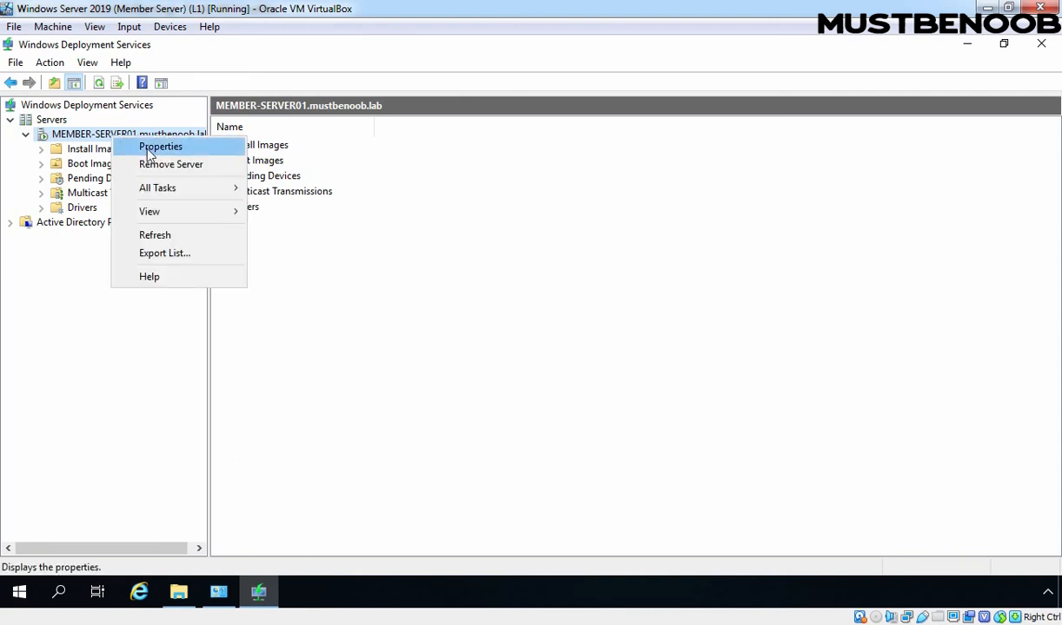
pyautogui.click(149, 149)
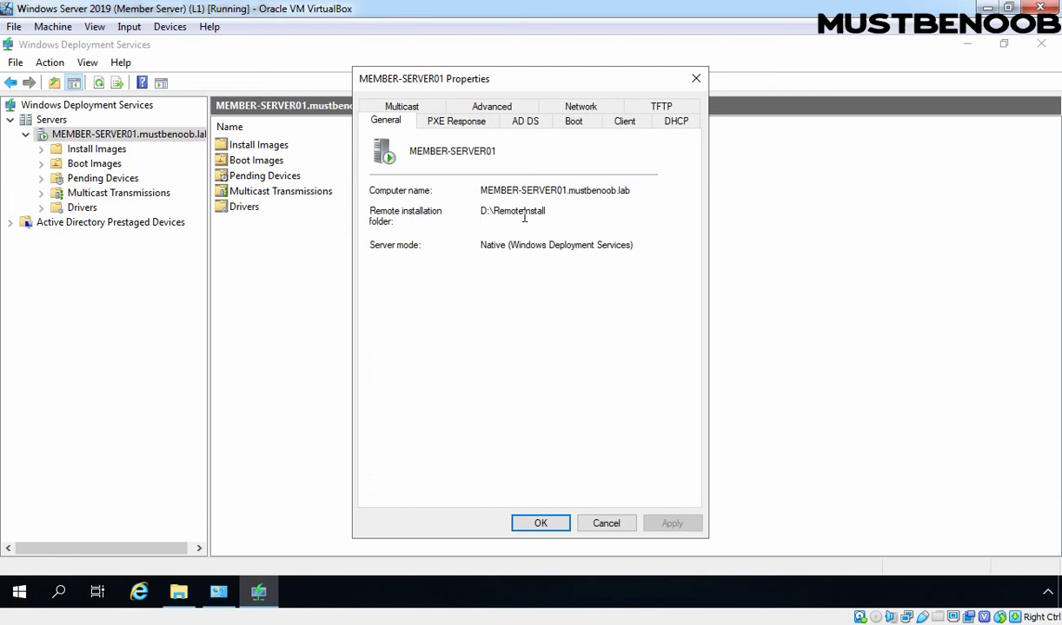
# Examine the contents of the RemoteInstall folder on Local Disk (D:) and minimize File Explorer.
pyautogui.click(179, 592)
pyautogui.click(283, 151)
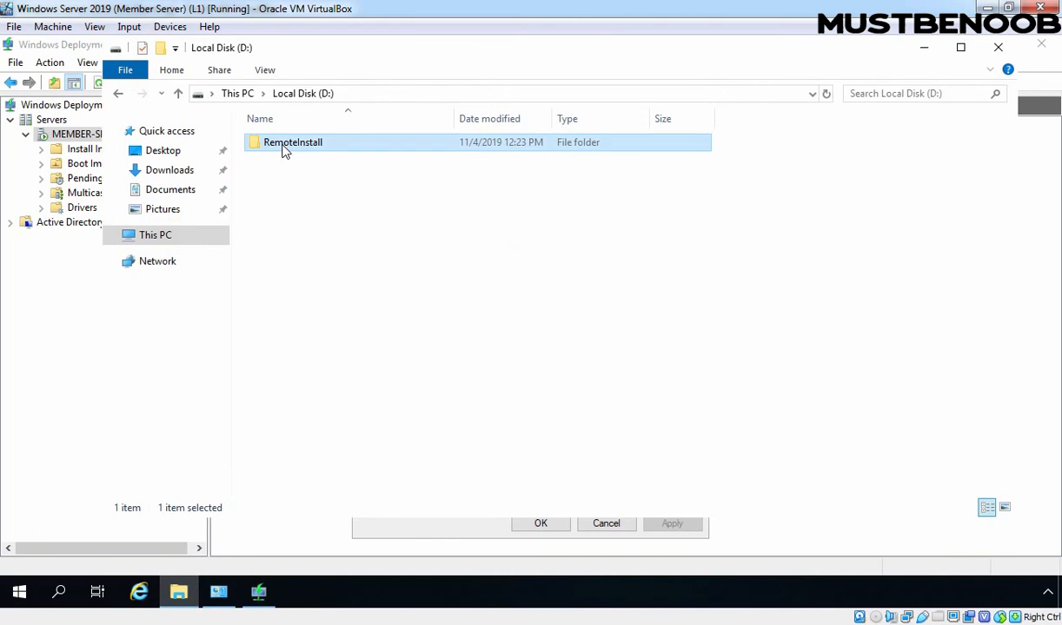
pyautogui.doubleClick(282, 150)
pyautogui.moveTo(375, 331); pyautogui.dragTo(263, 123)
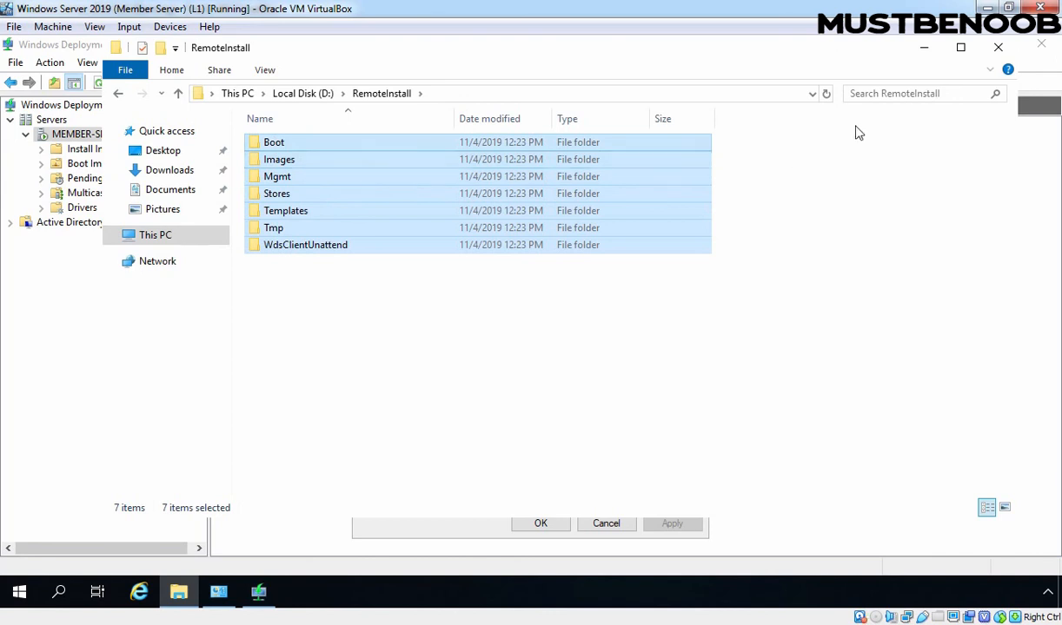
pyautogui.click(926, 51)
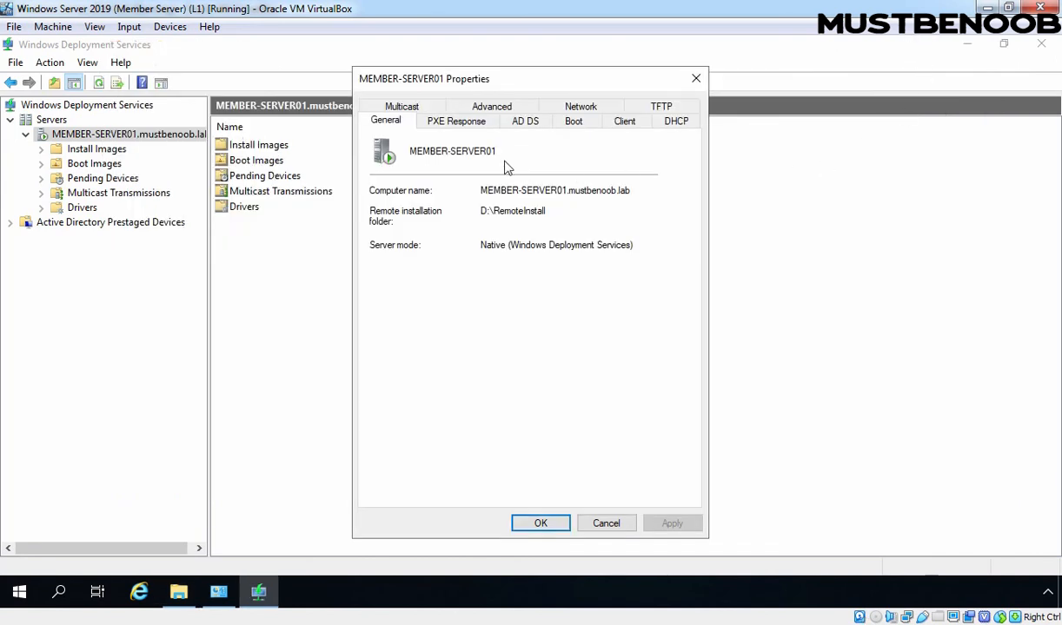
# Require administrator approval for unknown computers in the server's PXE response policy and apply the change.
pyautogui.click(450, 122)
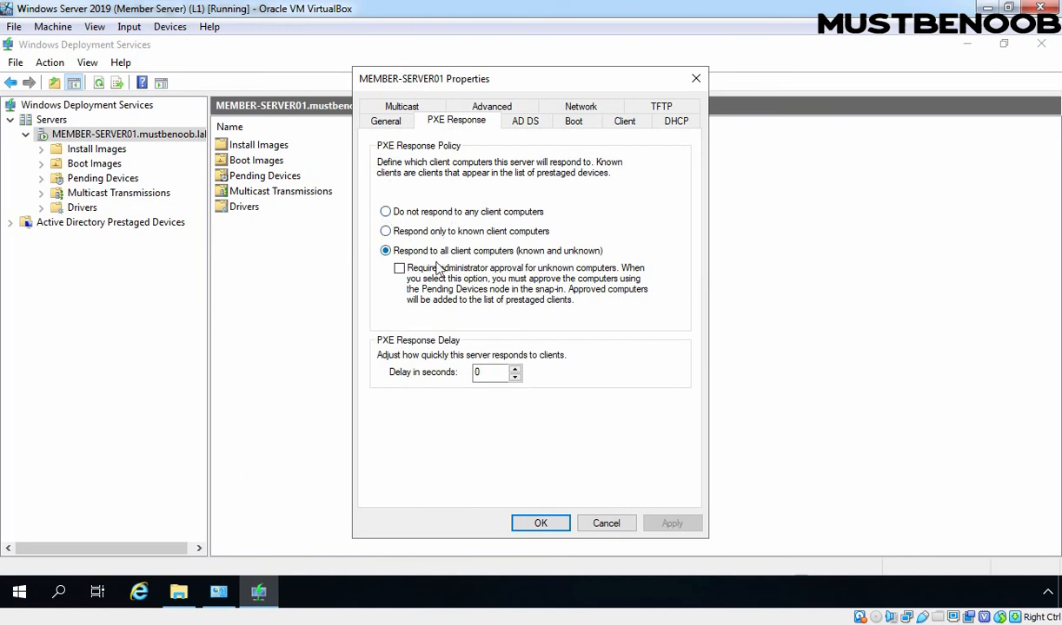
pyautogui.click(398, 269)
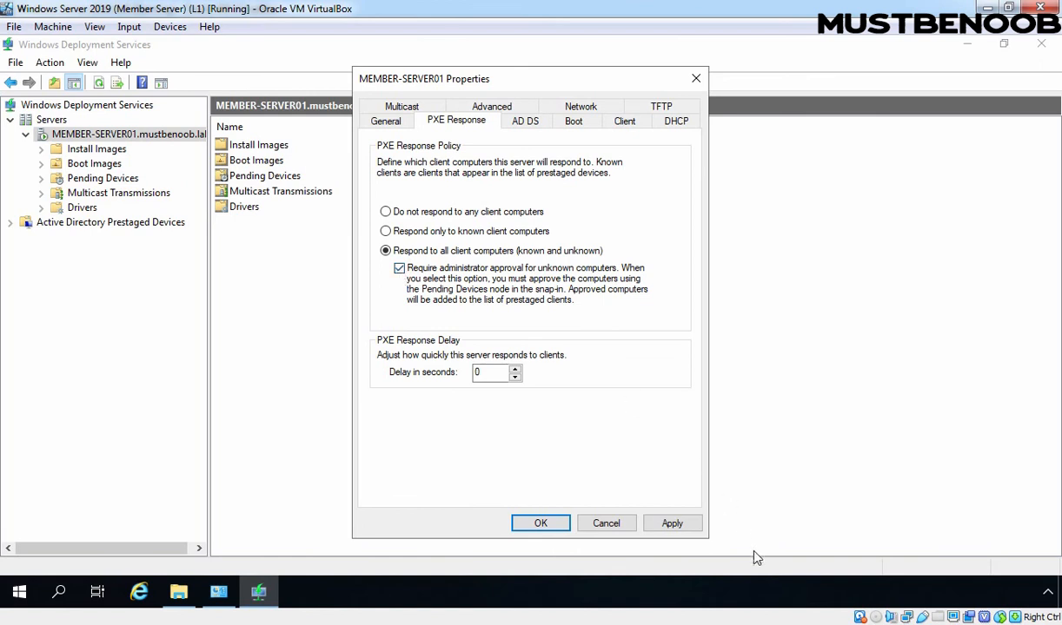
pyautogui.click(672, 524)
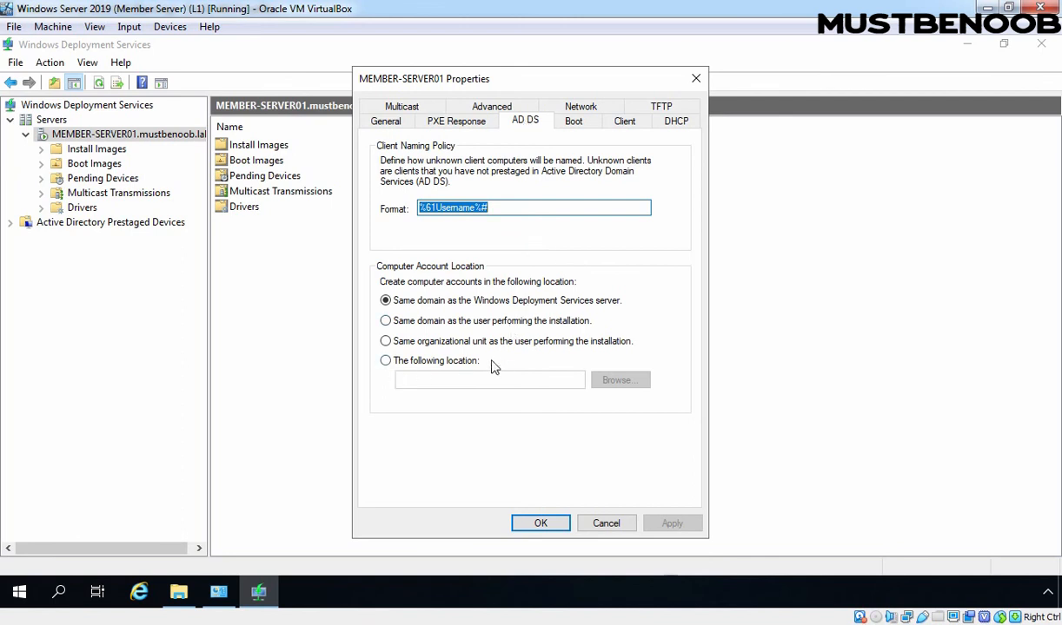
# Review the server's AD DS, Boot, Client, DHCP, TFTP, Network, Advanced and Multicast properties and close the dialog.
pyautogui.click(577, 125)
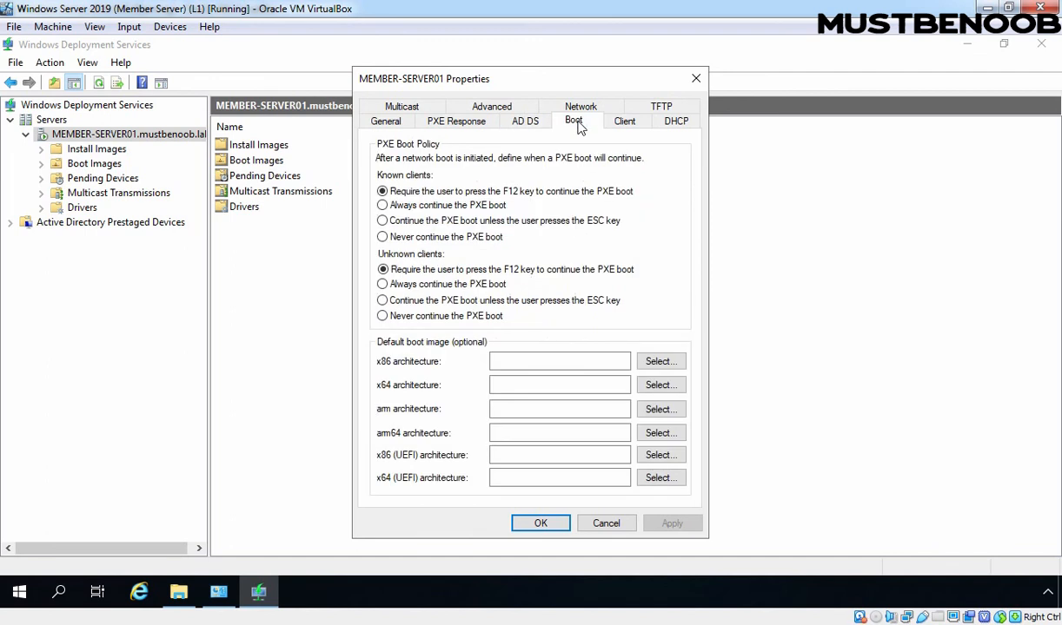
pyautogui.click(624, 122)
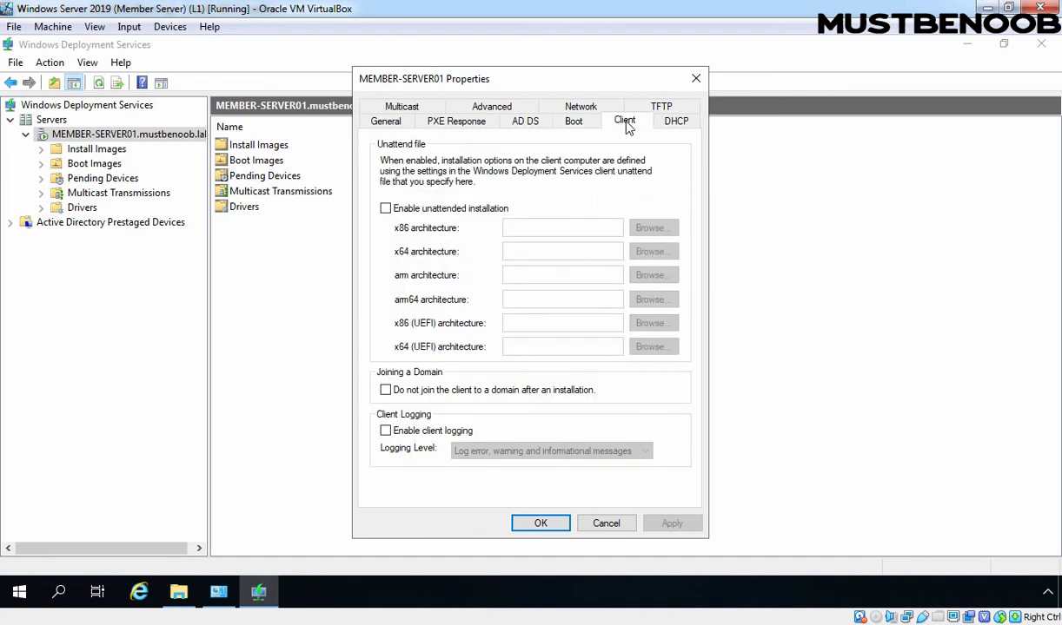
pyautogui.click(675, 121)
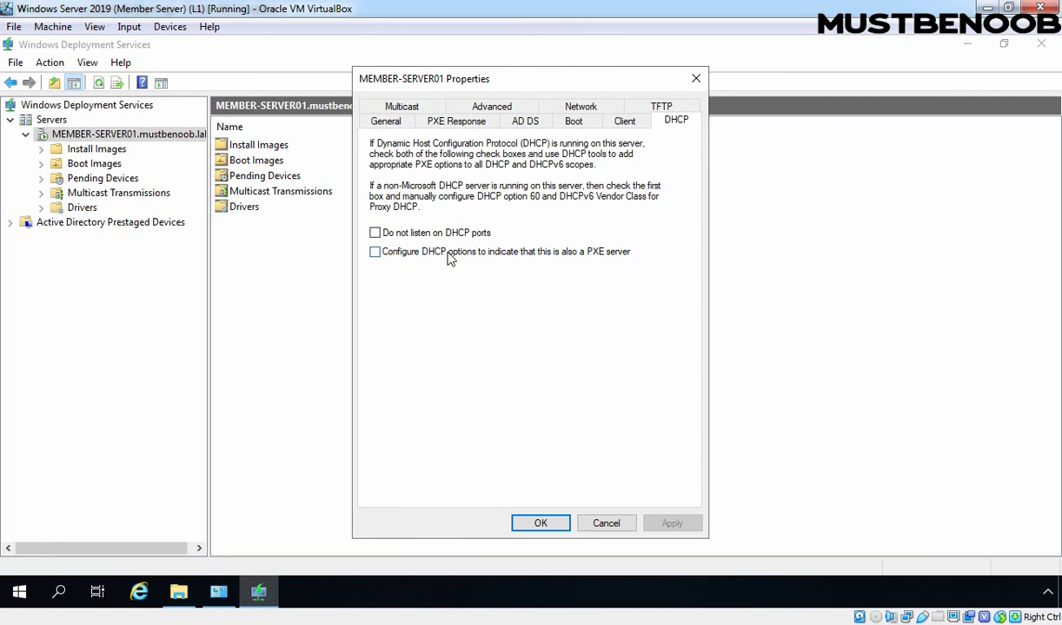
pyautogui.click(669, 108)
pyautogui.click(578, 120)
pyautogui.click(489, 121)
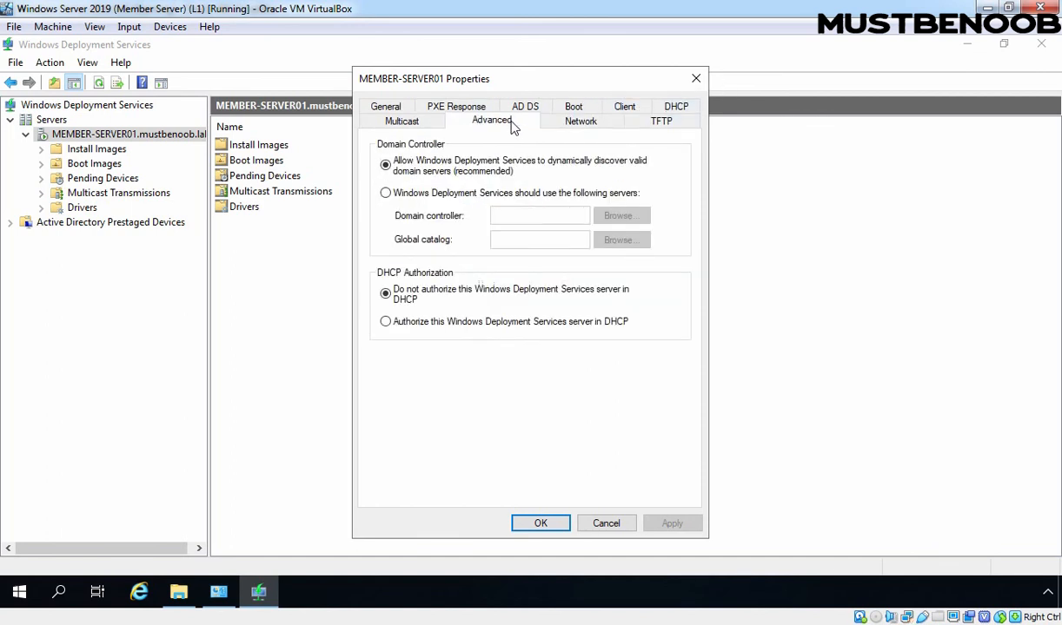
pyautogui.click(388, 128)
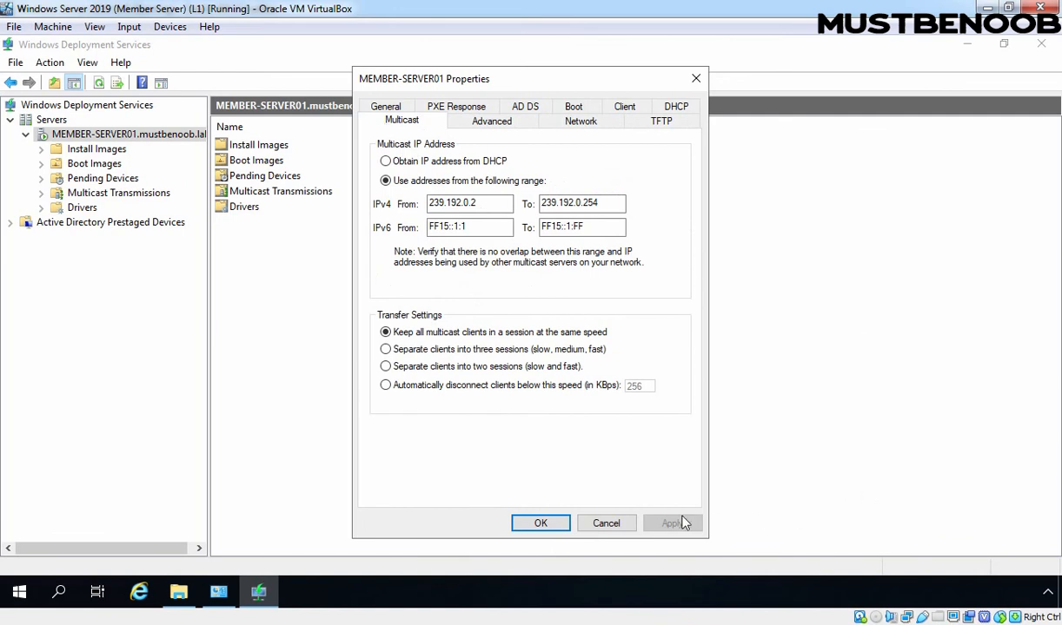
pyautogui.click(539, 524)
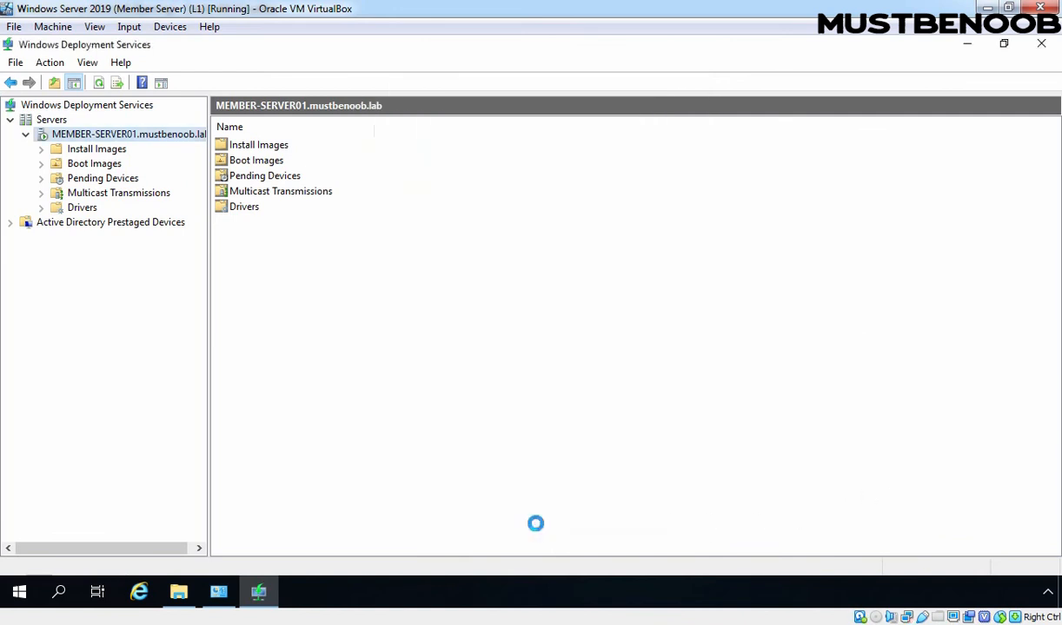